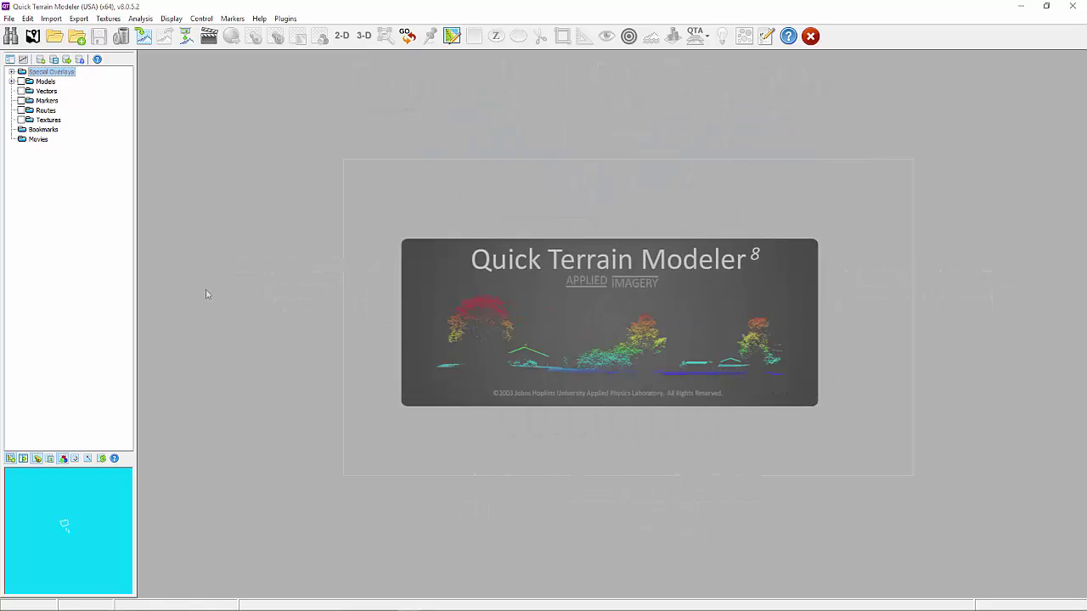
Preview the Iowa_Bare Earth_DEM_dem.tif georegistration info, then load Iowa_All Returns_DSM_dem.tif
click(54, 36)
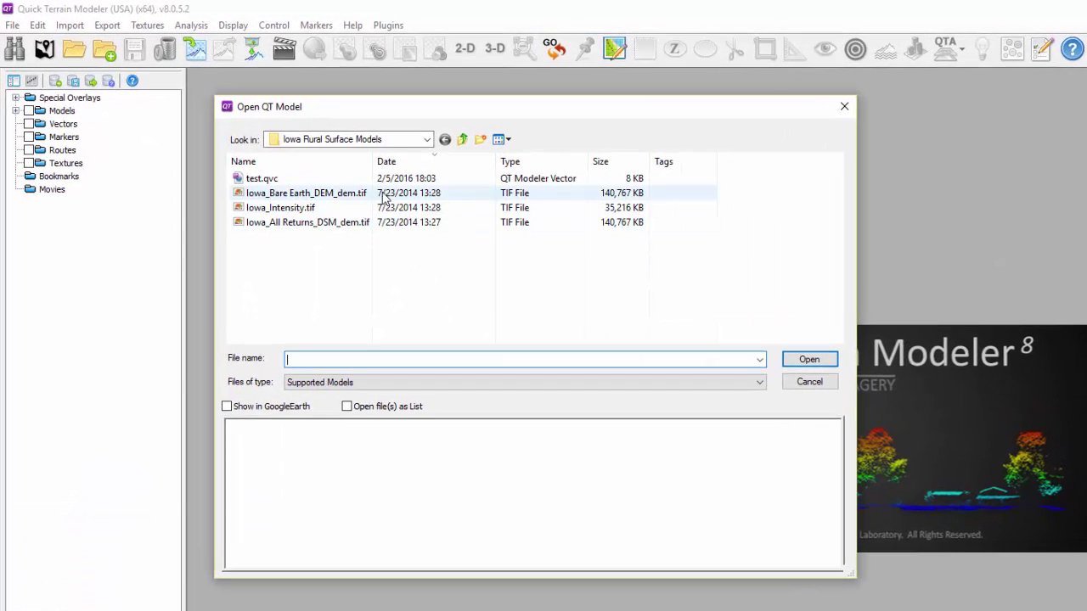
click(254, 162)
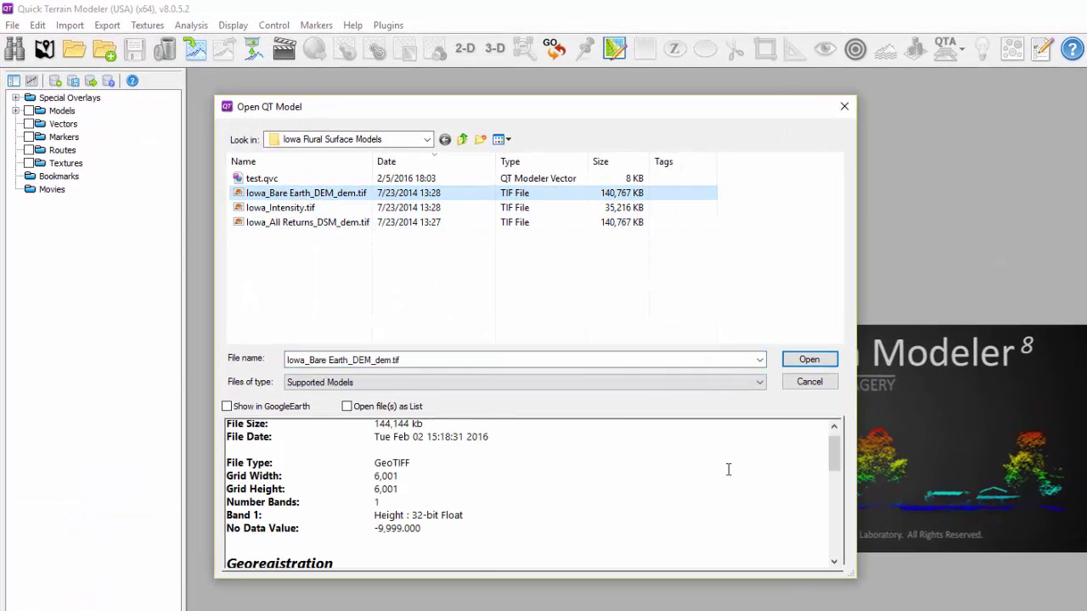
scroll(728, 470, down, 5)
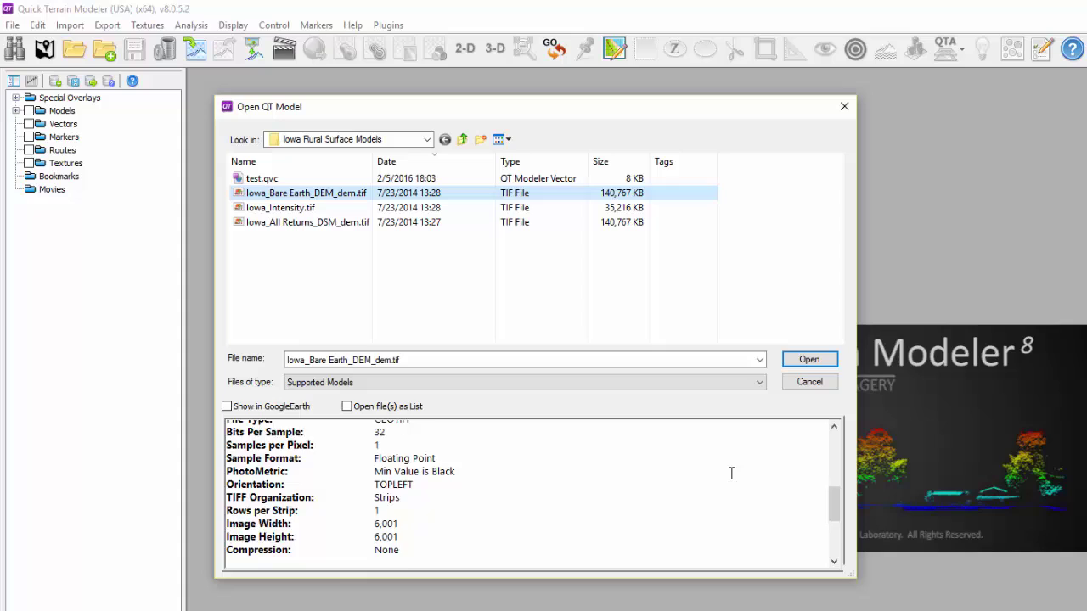
scroll(731, 473, down, 3)
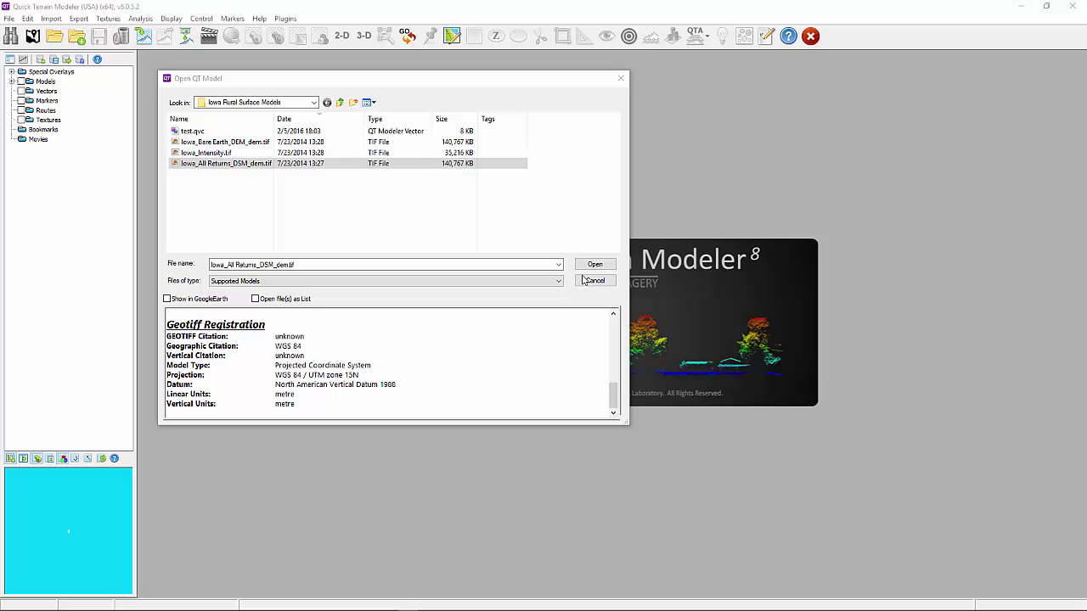
click(595, 264)
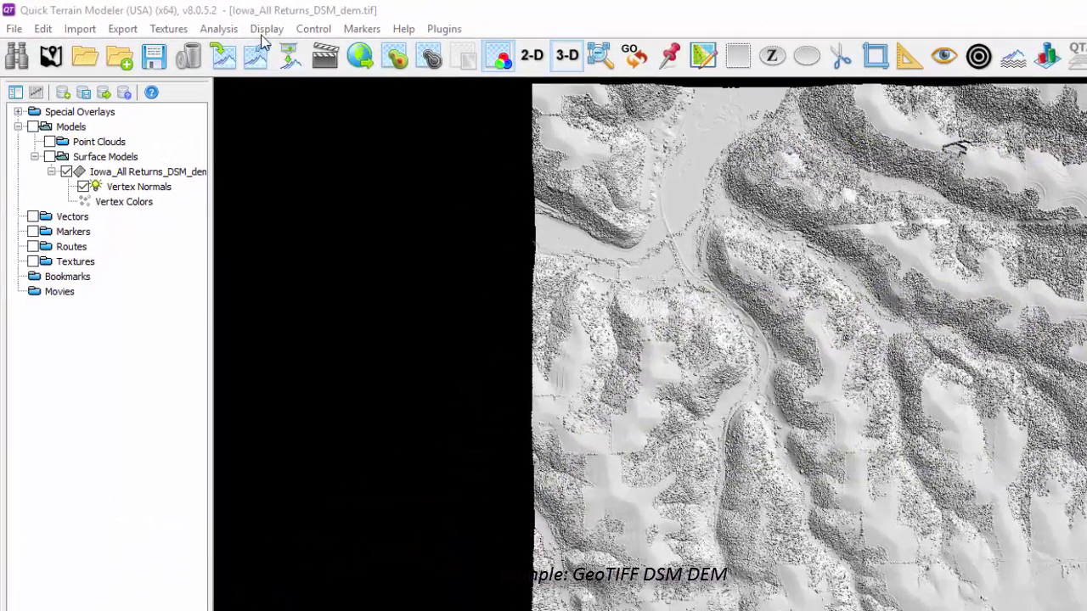
Set the status bar display units to Geodetic (DM) in Status Bar Options
click(267, 29)
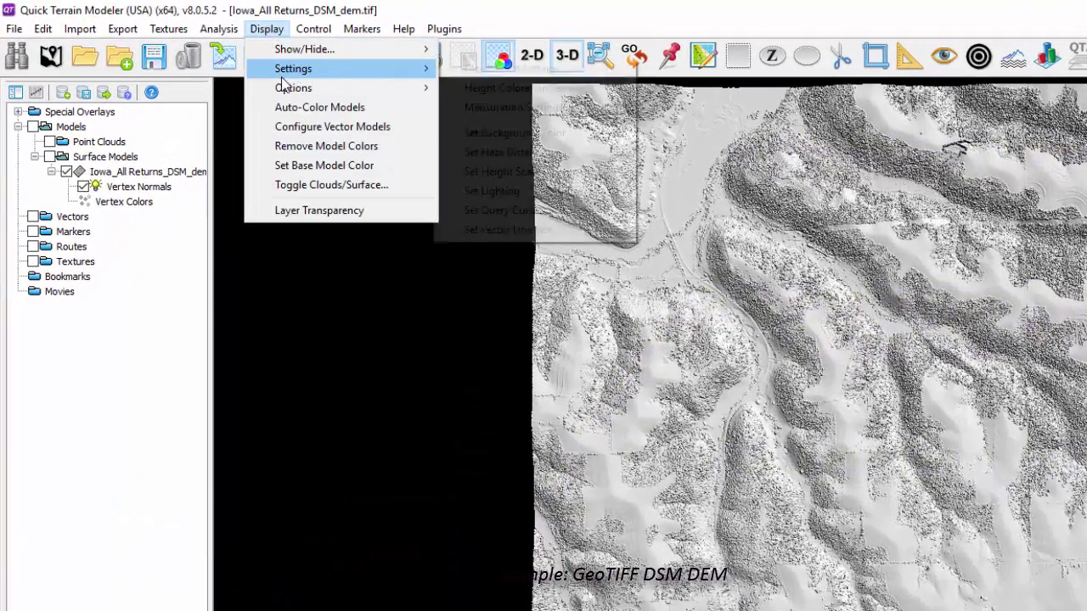
mouse_move(303, 96)
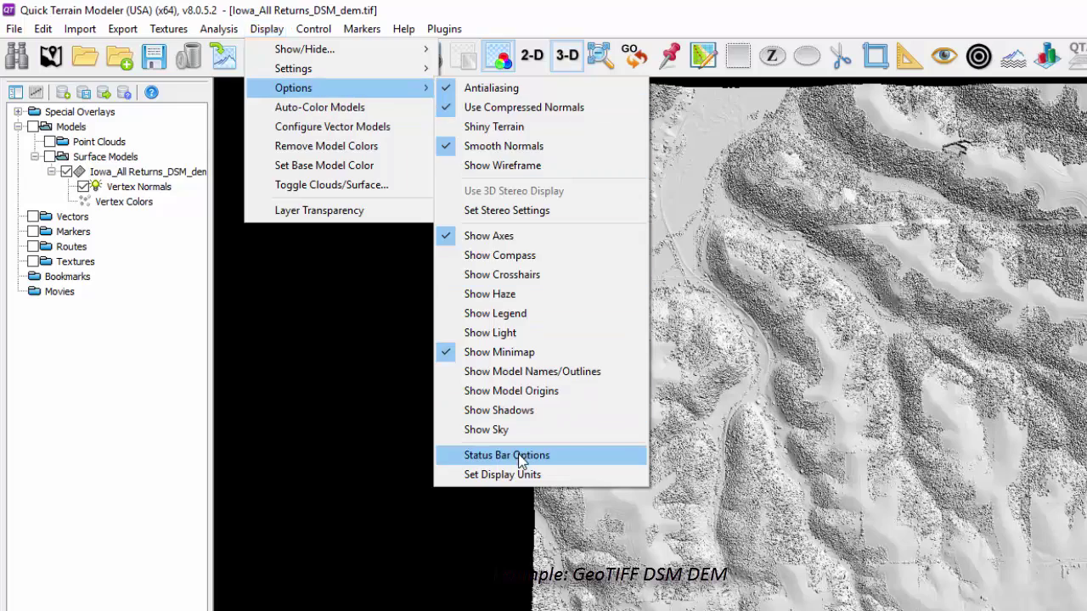
click(451, 451)
drag(224, 53, 463, 186)
click(469, 214)
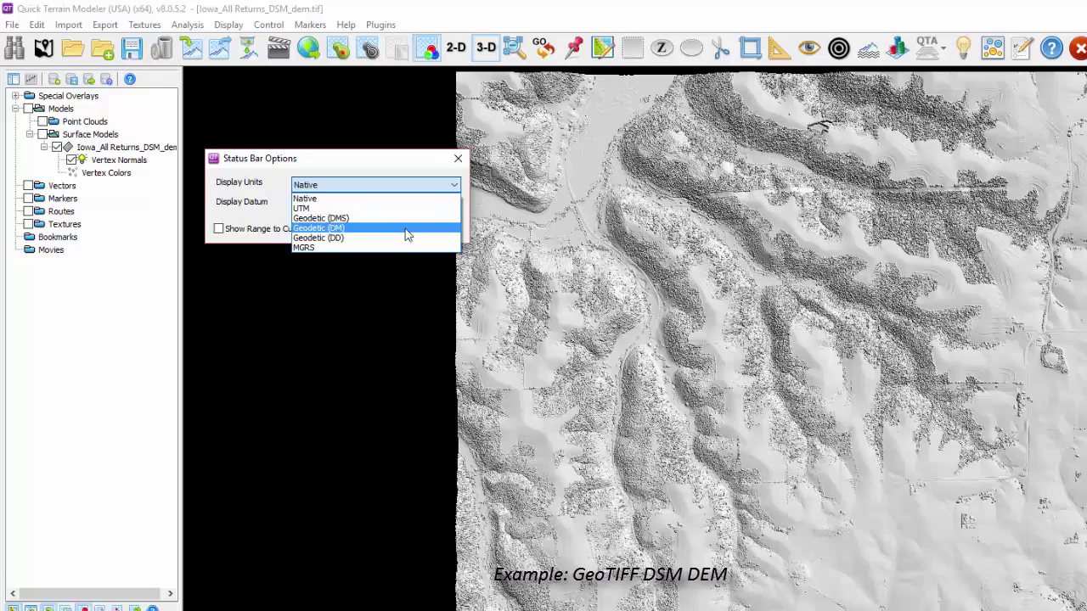
click(469, 267)
click(341, 180)
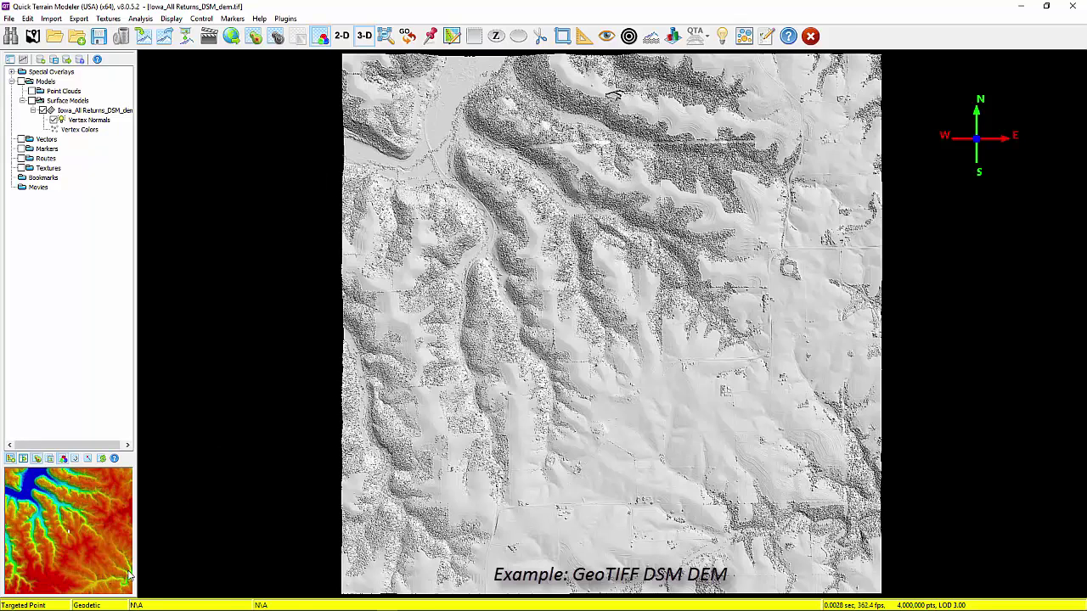
Reopen the status bar options to confirm Geodetic (DM) is kept, then close them
click(109, 600)
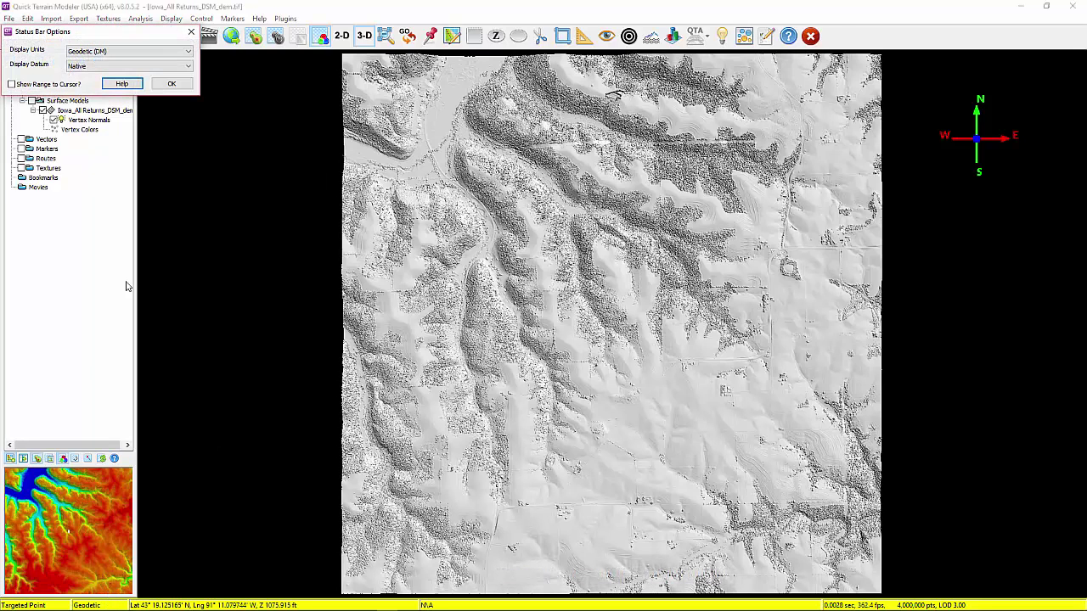
drag(166, 36, 286, 109)
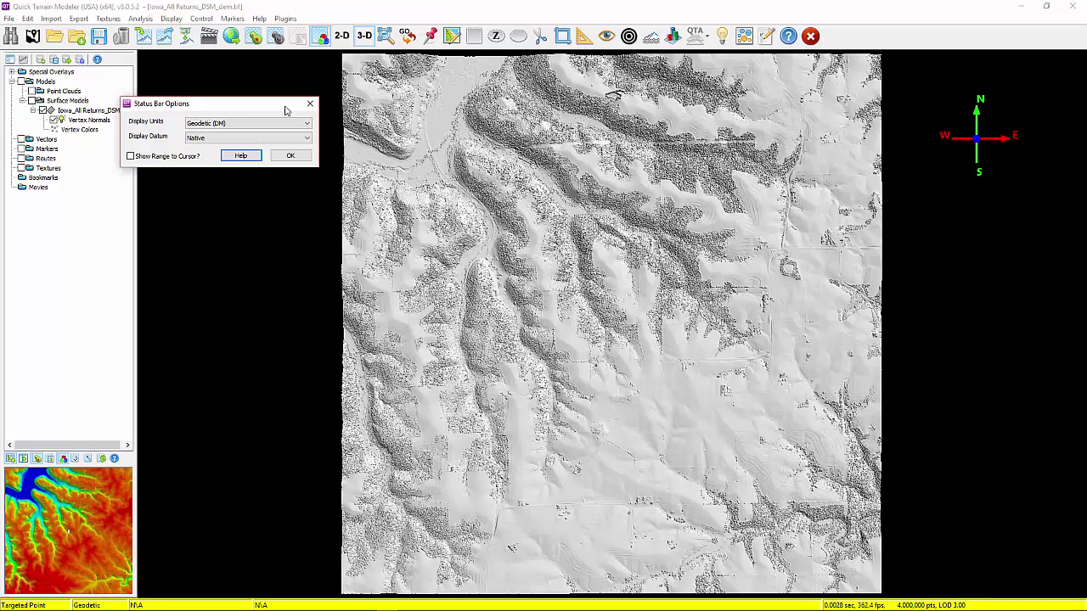
click(297, 160)
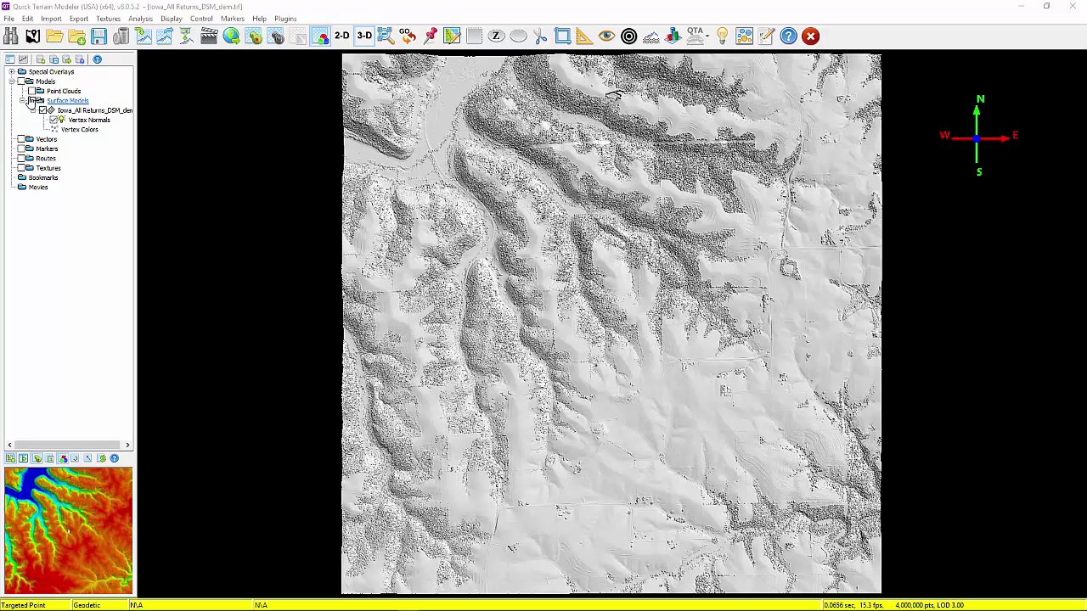
click(29, 20)
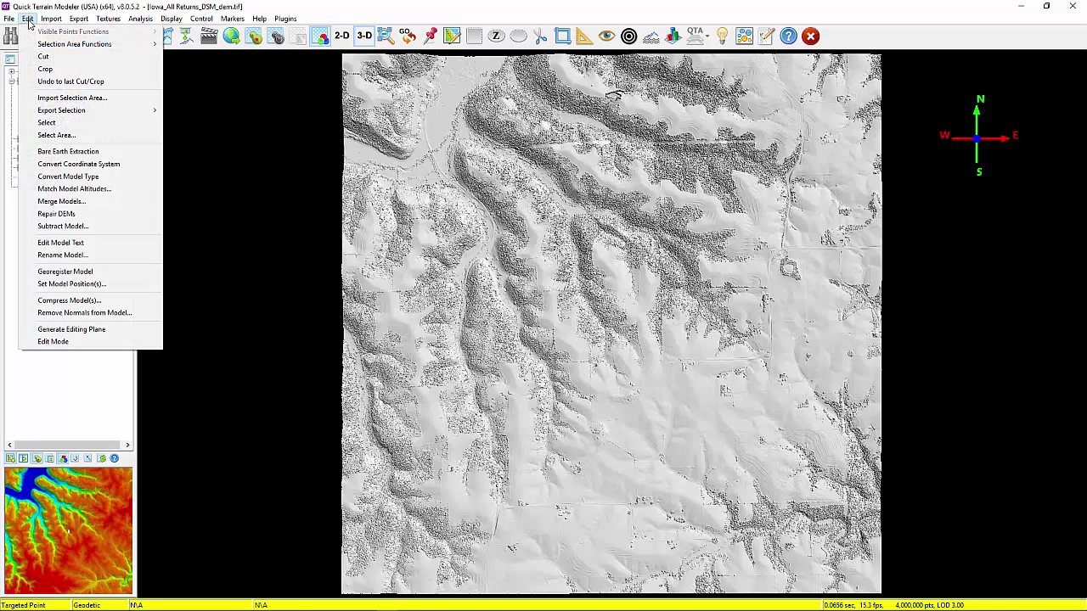
click(37, 165)
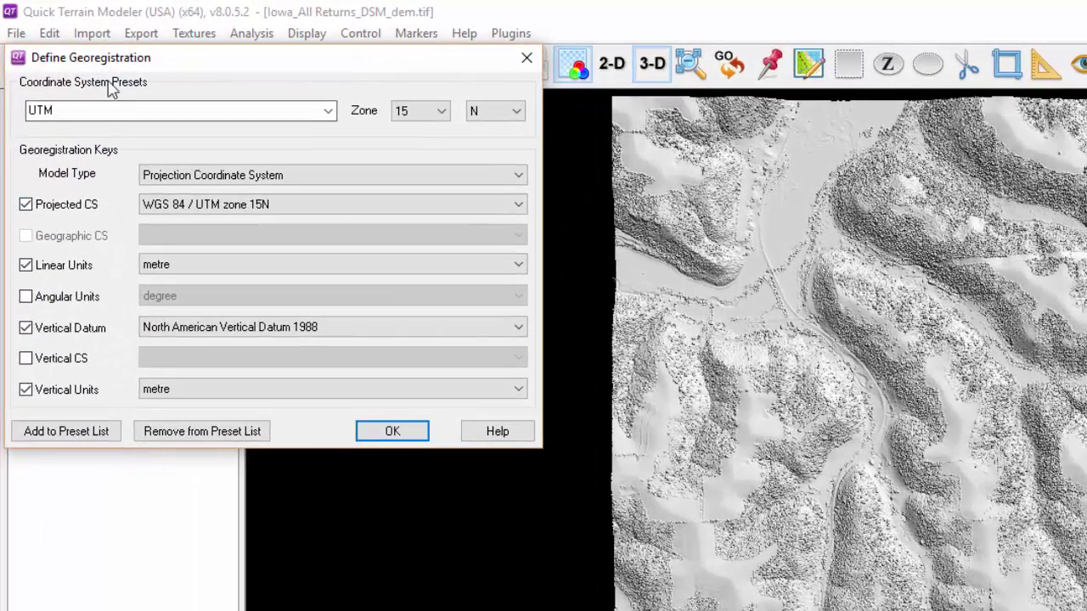
drag(108, 68, 363, 164)
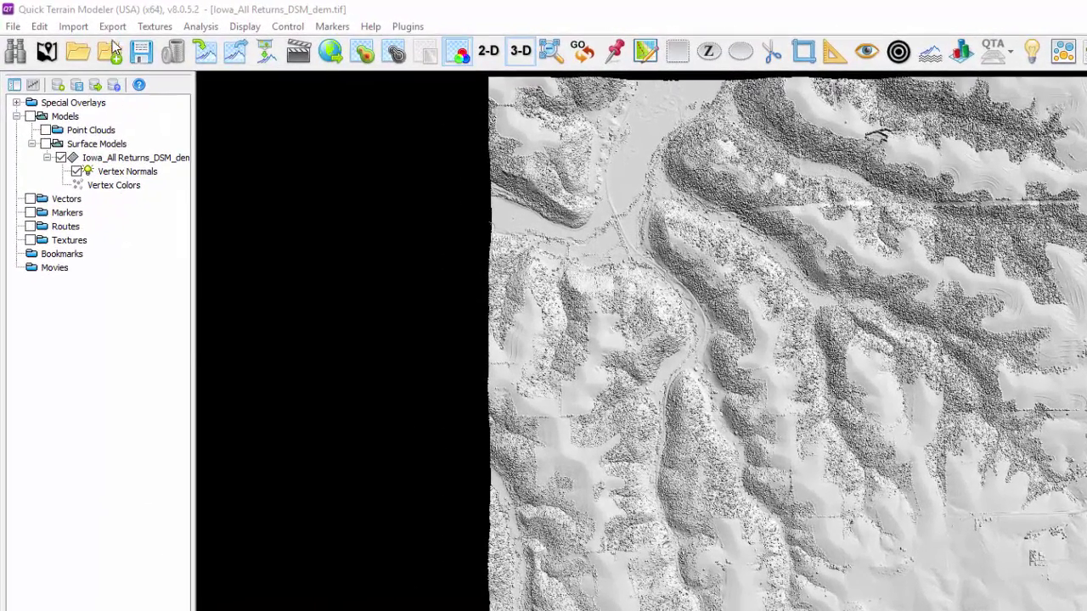
Export the model as a GDAL GEOTIFF DEM with geographic latitude-longitude georegistration tags
click(112, 26)
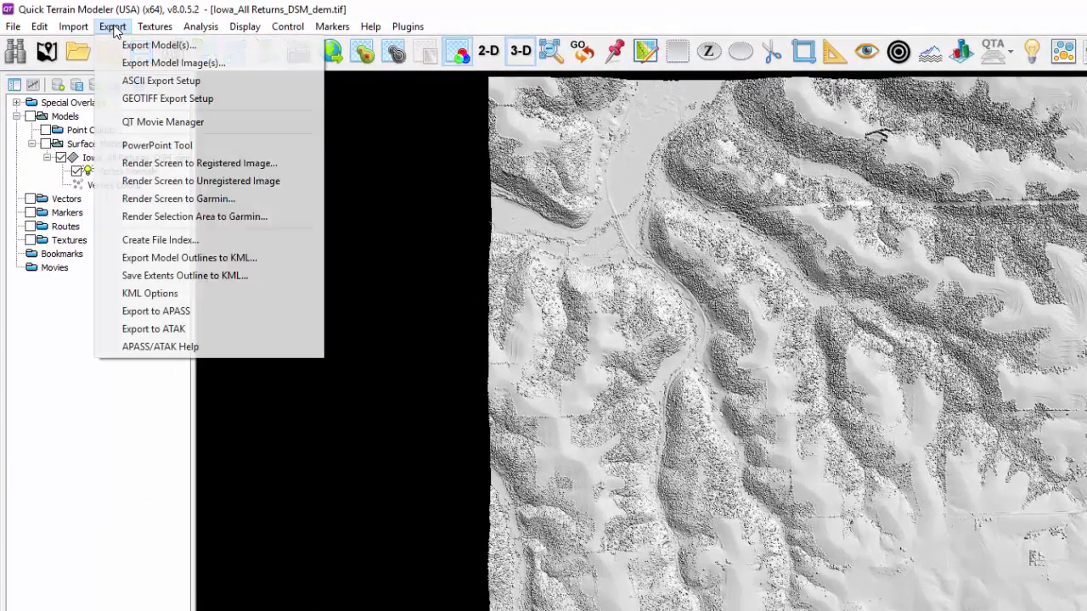
click(116, 45)
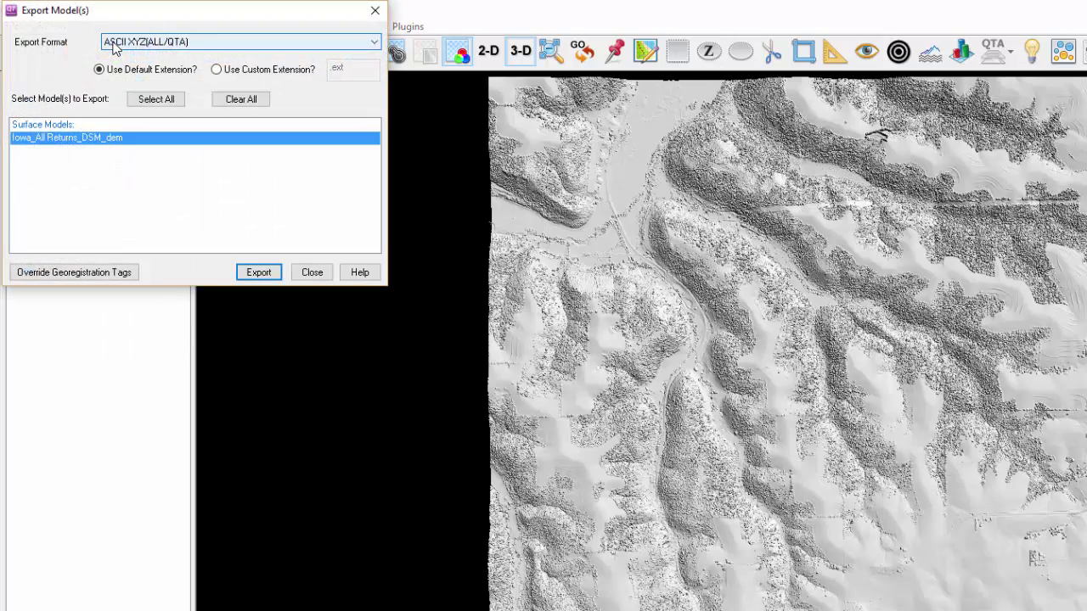
click(115, 46)
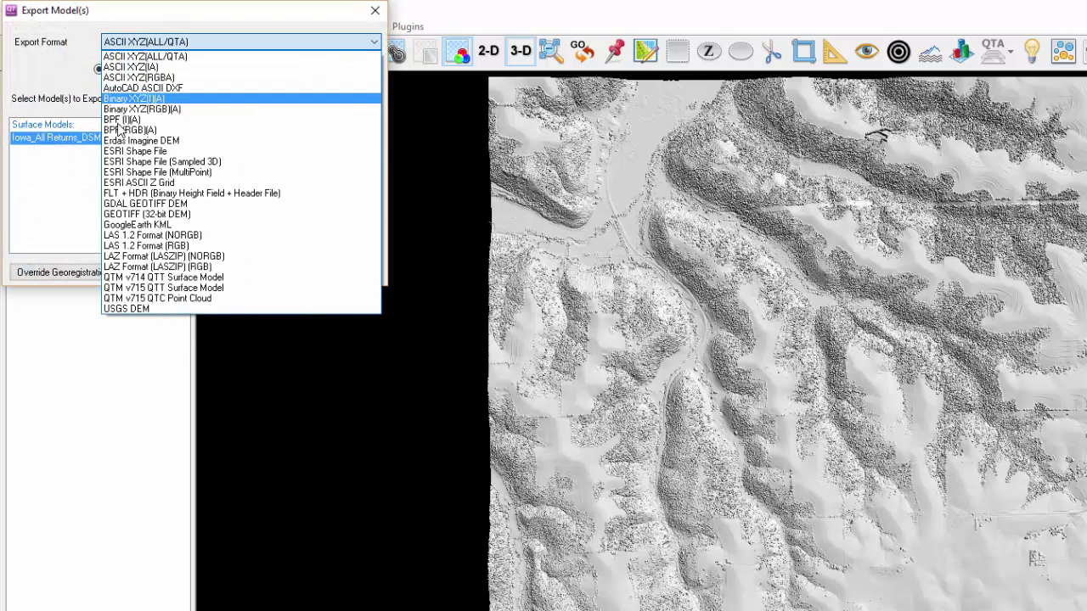
click(122, 208)
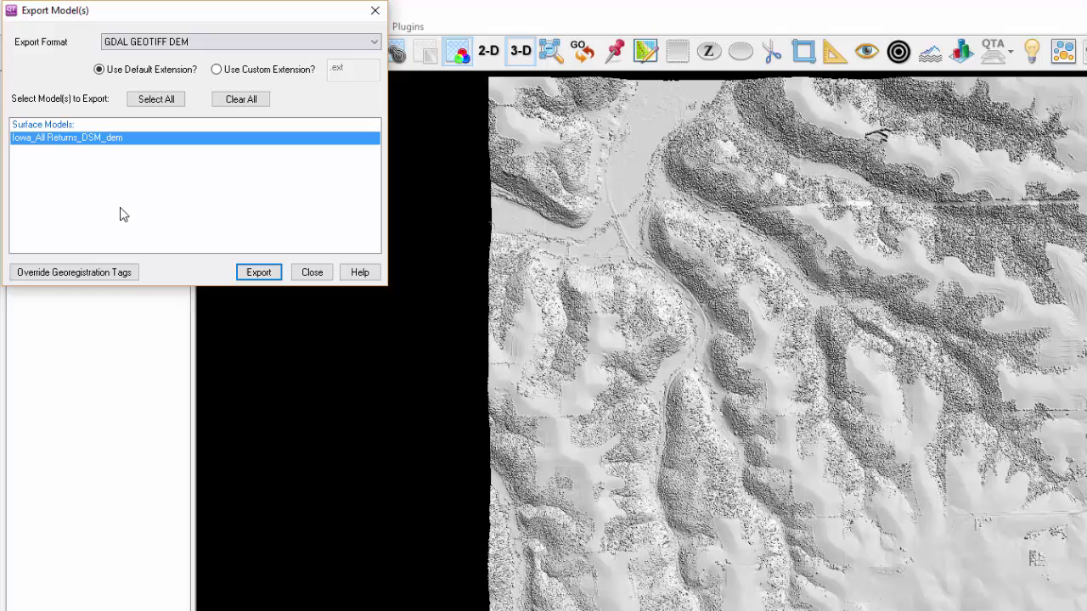
click(115, 273)
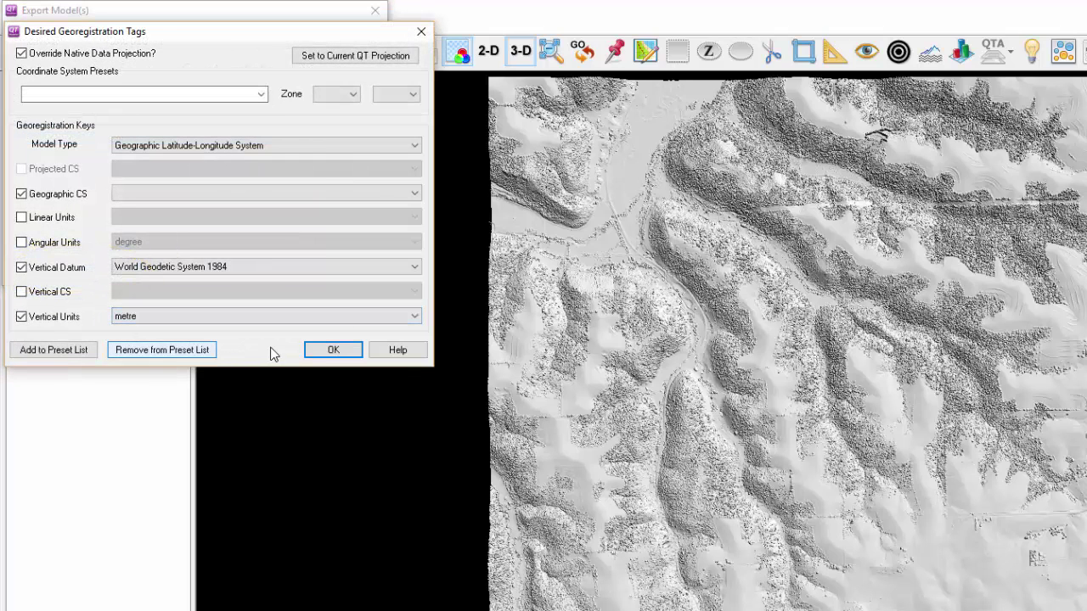
click(312, 354)
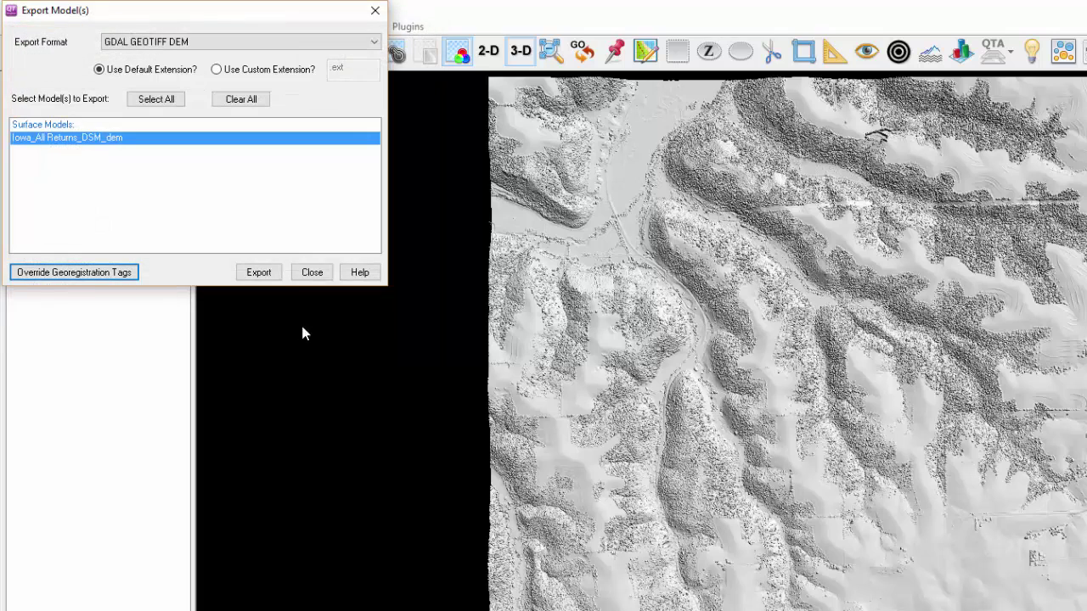
click(264, 279)
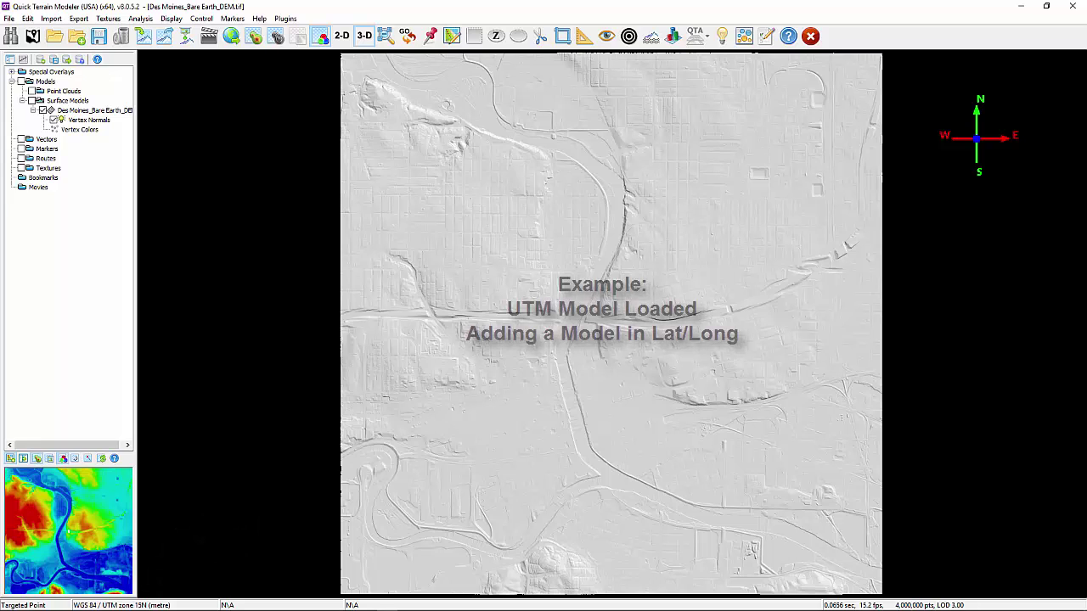
Add Des Moines_All Returns_DSM_MSL.qtt to the current scene
click(76, 36)
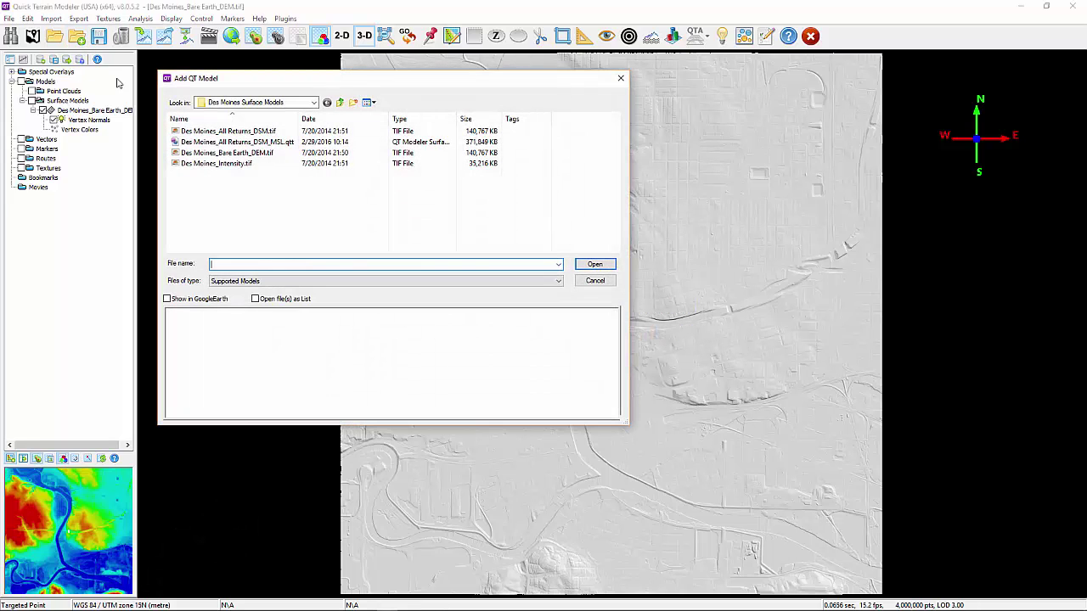
click(182, 142)
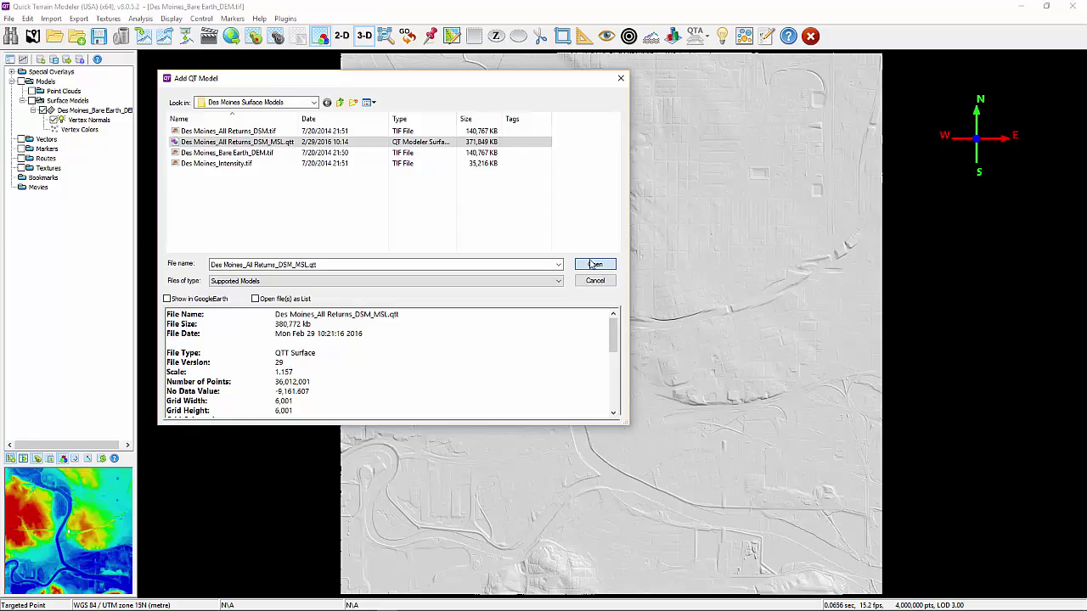
click(595, 264)
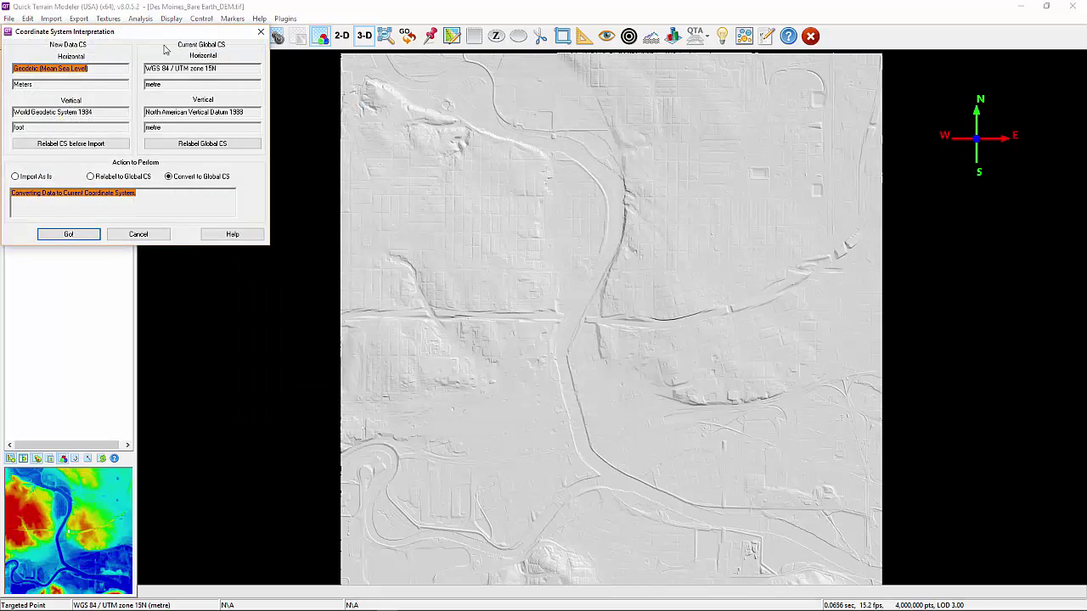
drag(164, 34, 318, 84)
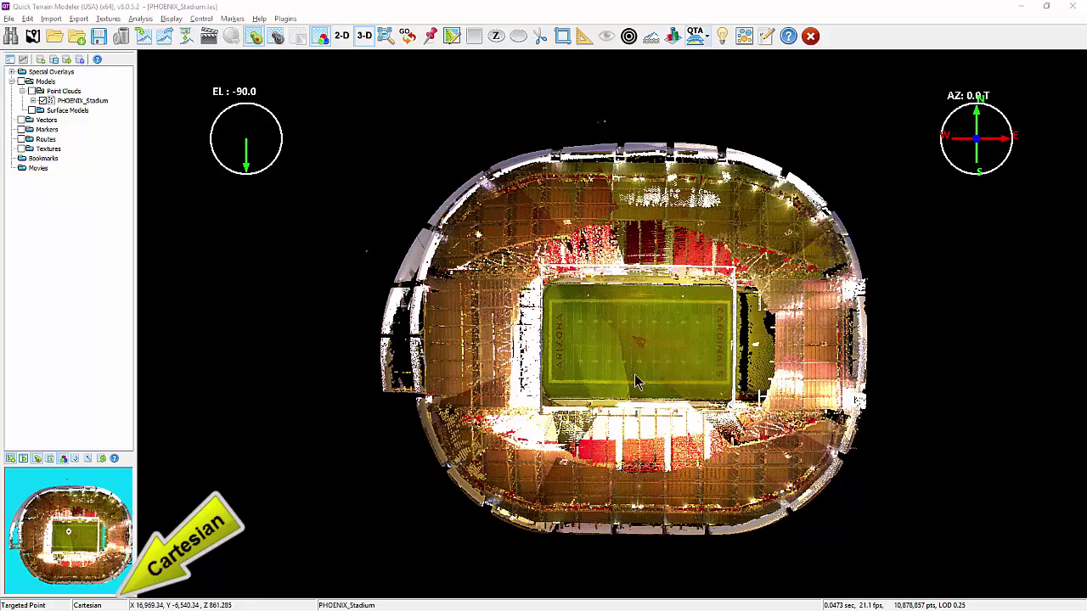
Orbit the stadium point cloud to an angled view and zoom in
drag(540, 399, 707, 265)
scroll(597, 230, up, 5)
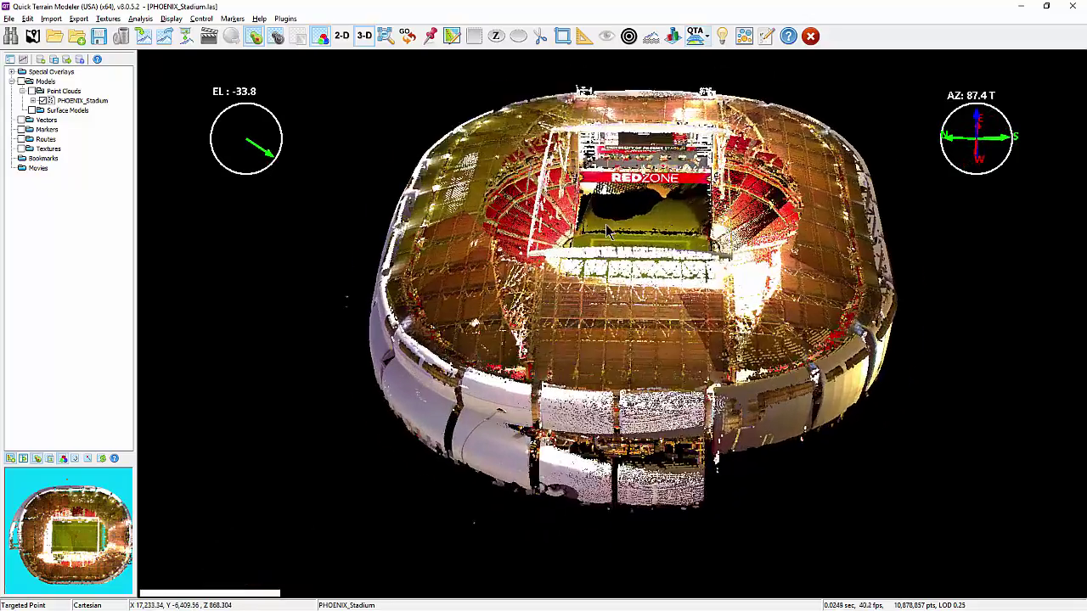
scroll(619, 267, up, 5)
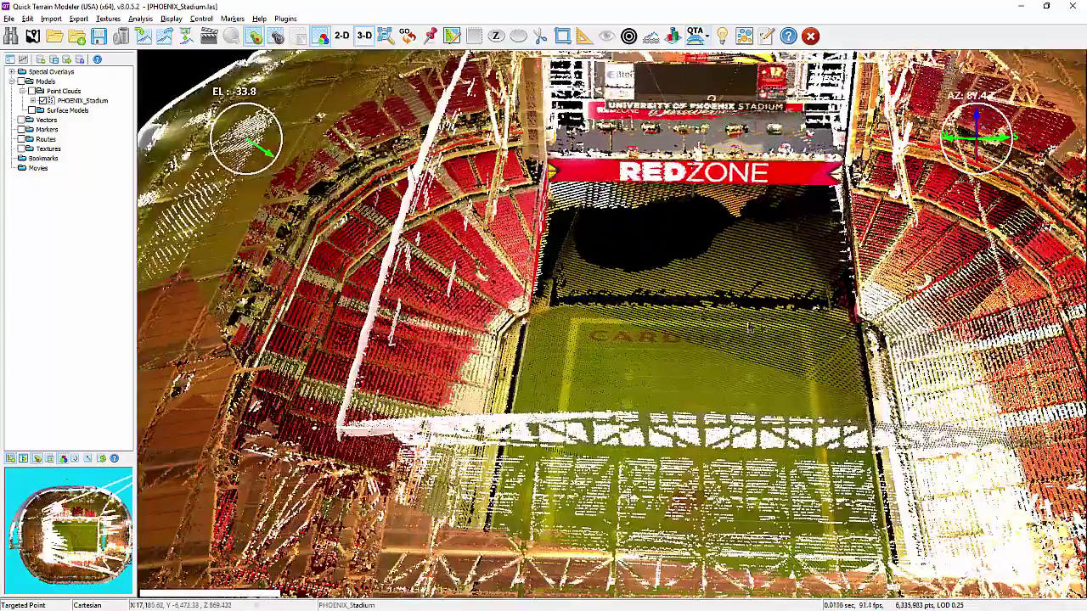
scroll(749, 335, up, 3)
scroll(749, 342, down, 3)
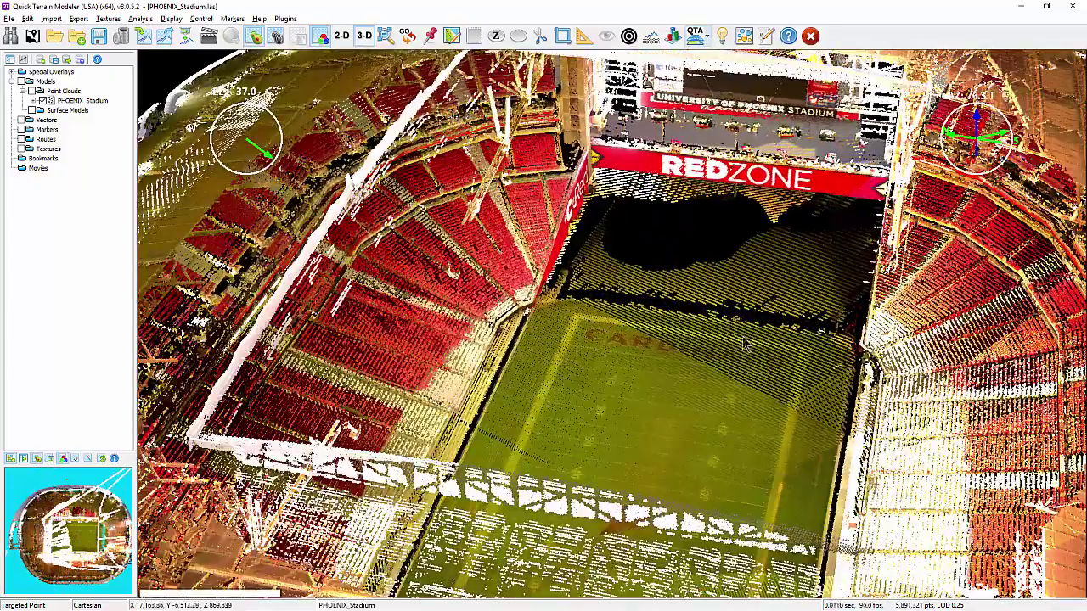
scroll(731, 350, up, 3)
Orbit around the field and move in close to the red seating and end-zone scoreboard
drag(711, 363, 506, 349)
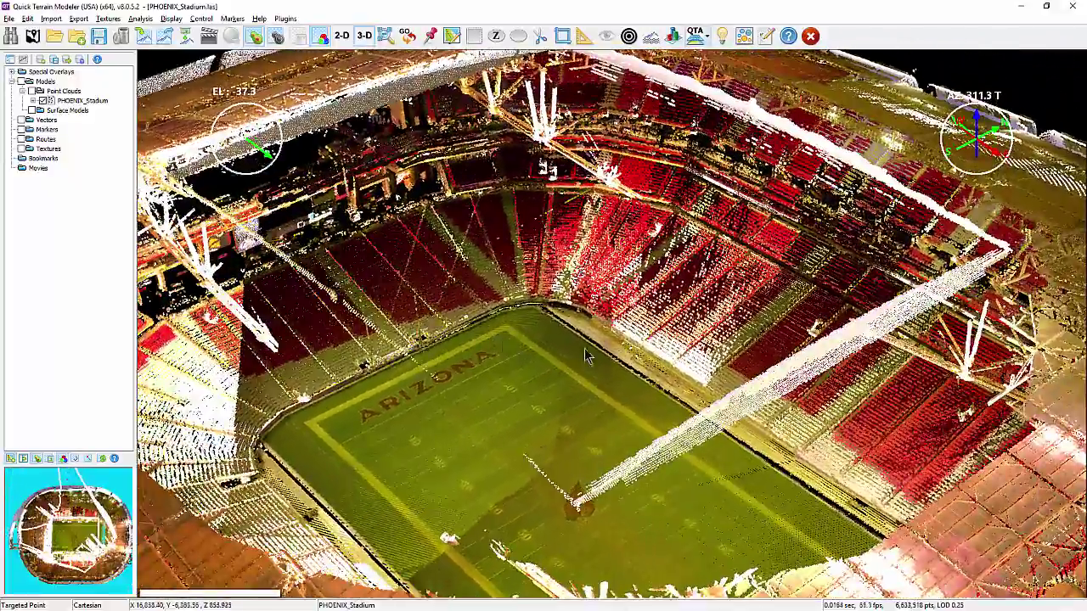
scroll(586, 357, up, 5)
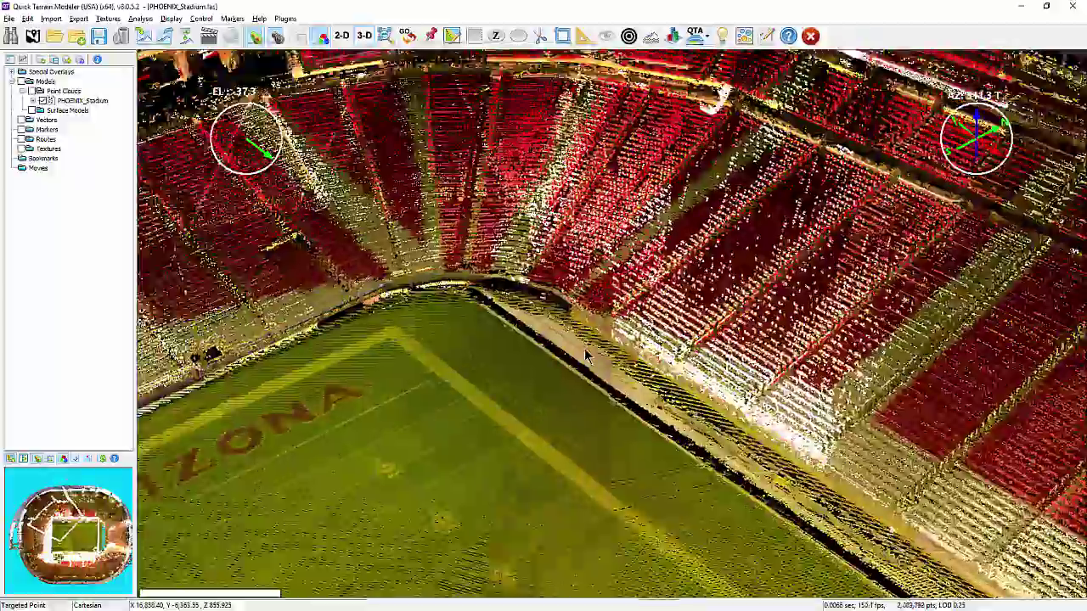
drag(586, 357, 802, 418)
right_drag(802, 418, 909, 355)
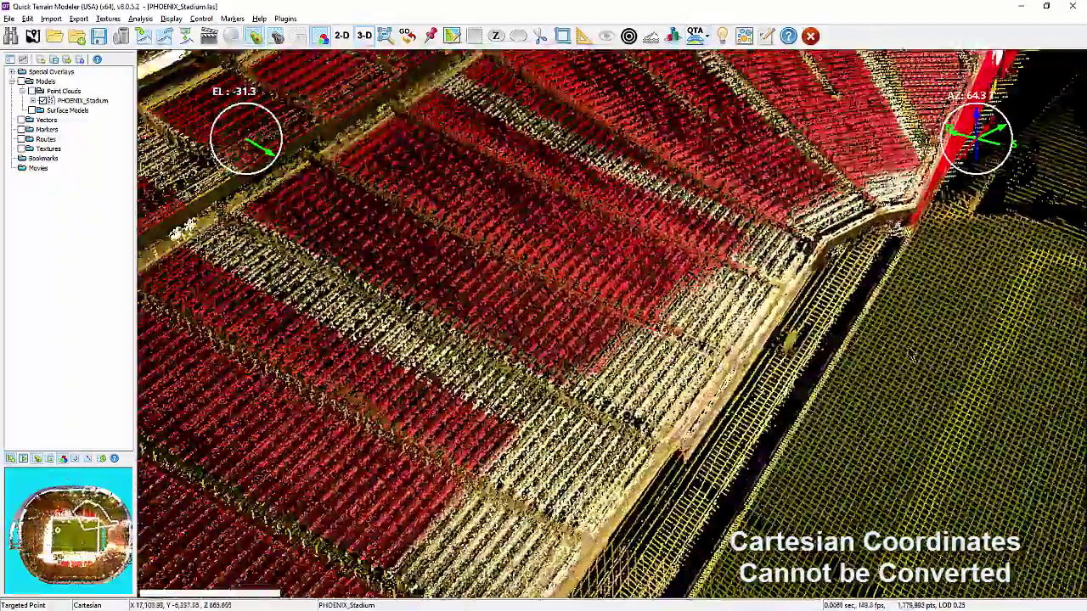
drag(909, 355, 885, 364)
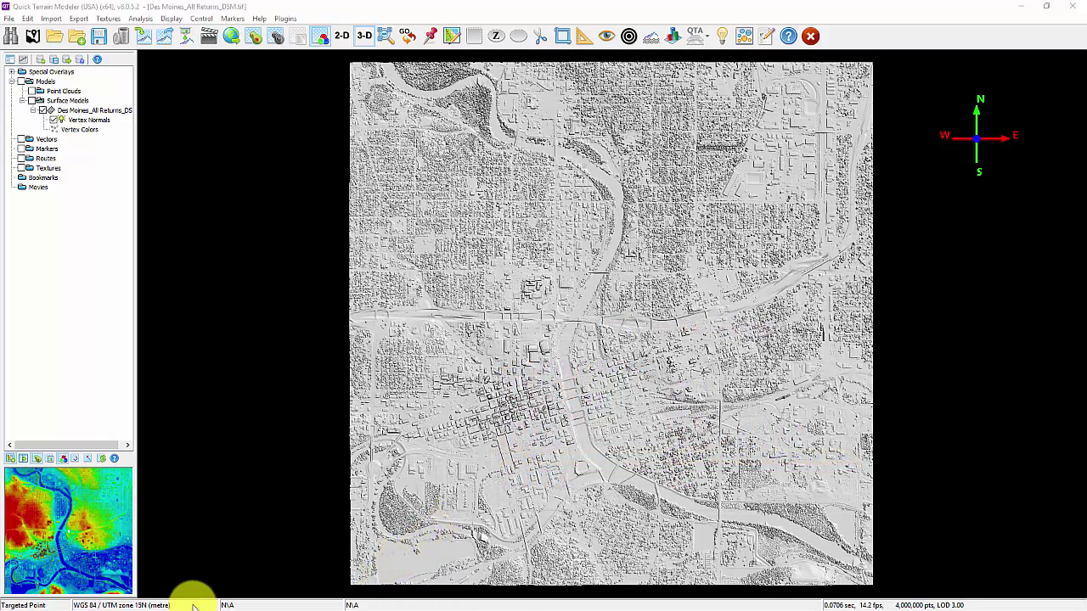
Set the status bar Display Datum to MSL
double_click(195, 603)
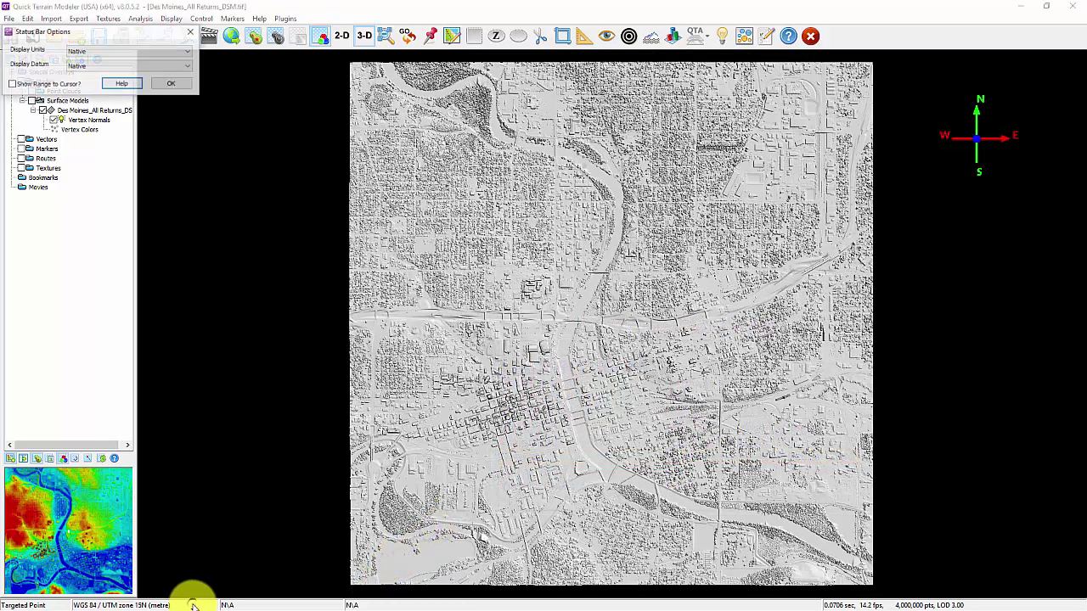
click(174, 65)
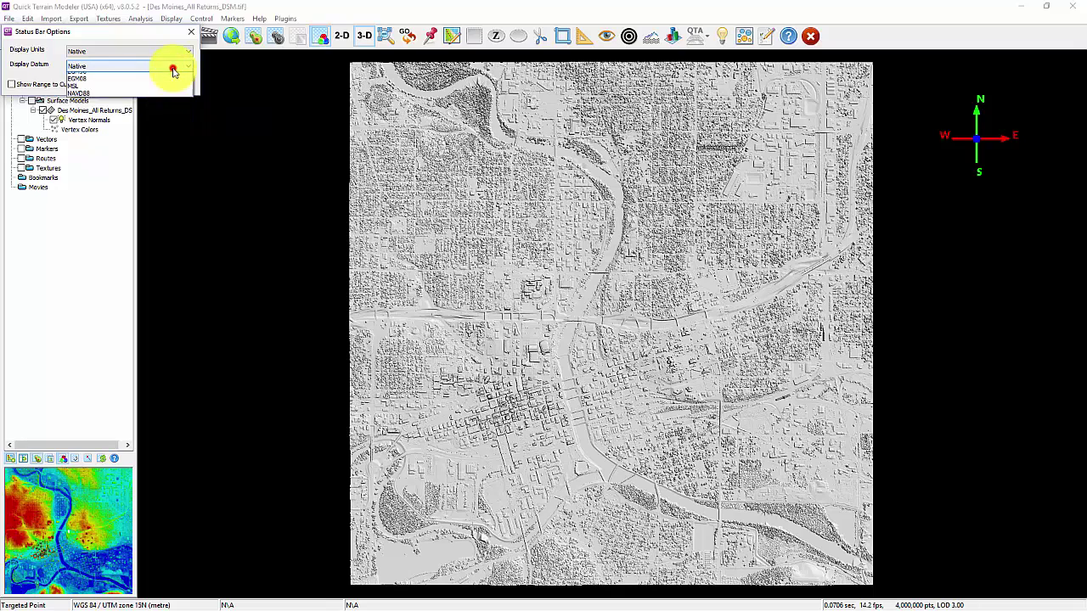
click(167, 107)
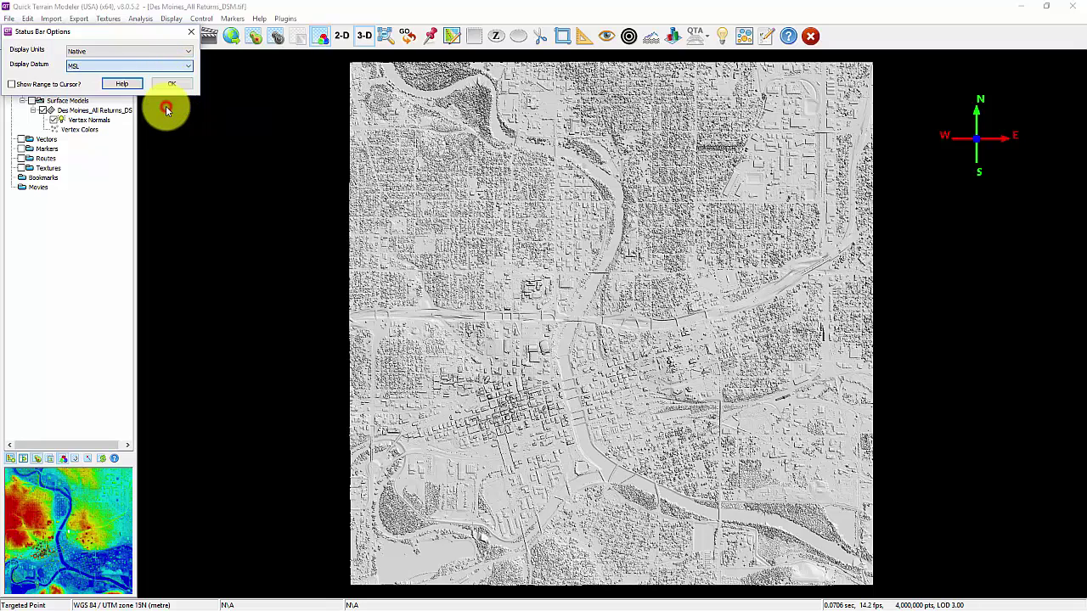
click(173, 84)
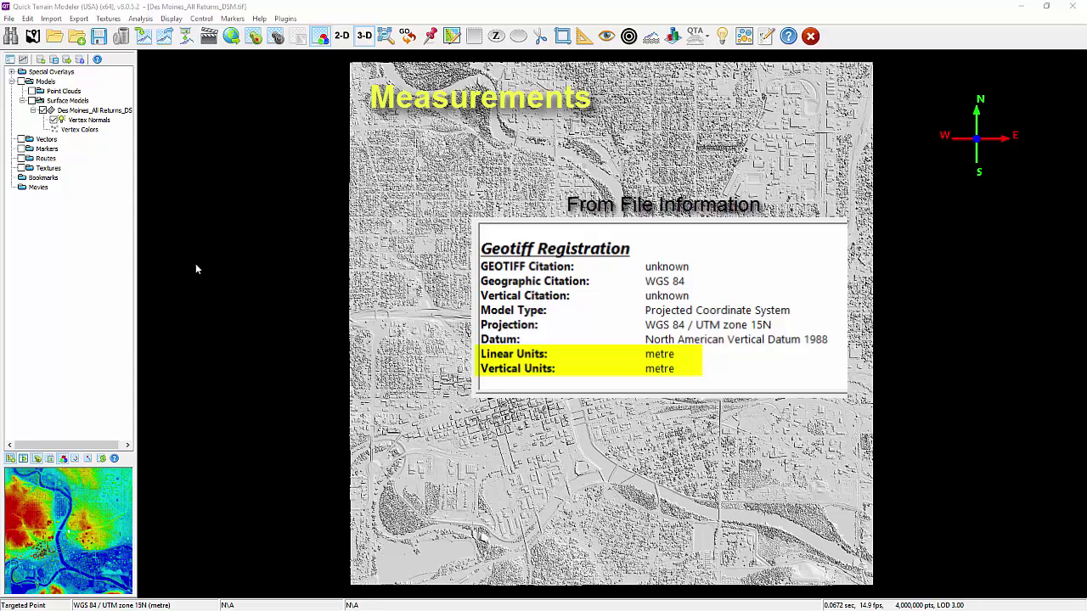
Set both General and Vertical display units to Feet (US Survey)
click(9, 18)
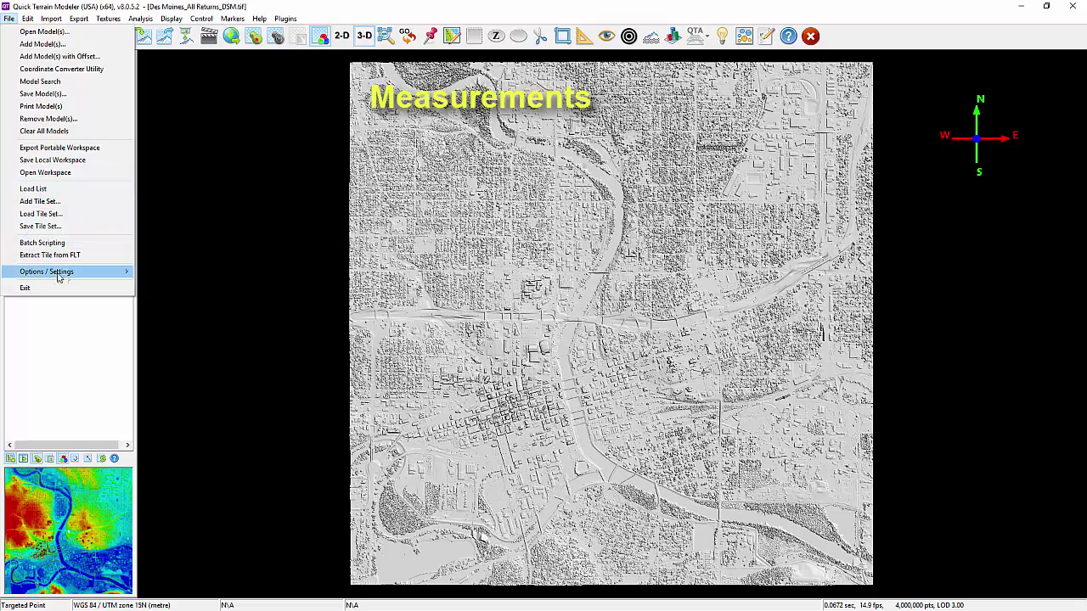
mouse_move(60, 271)
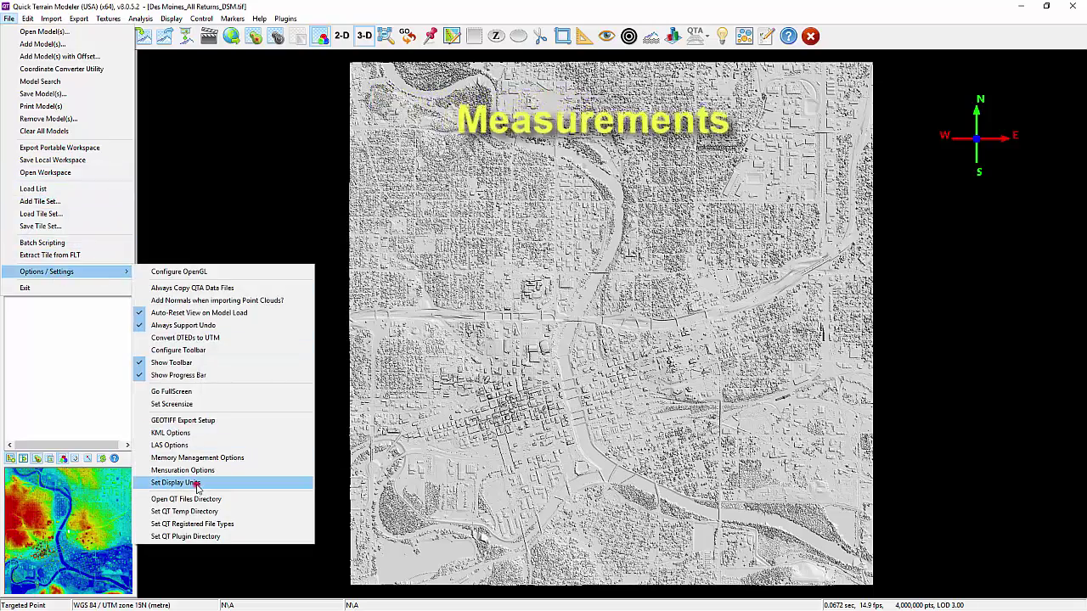
click(176, 483)
drag(72, 43, 268, 99)
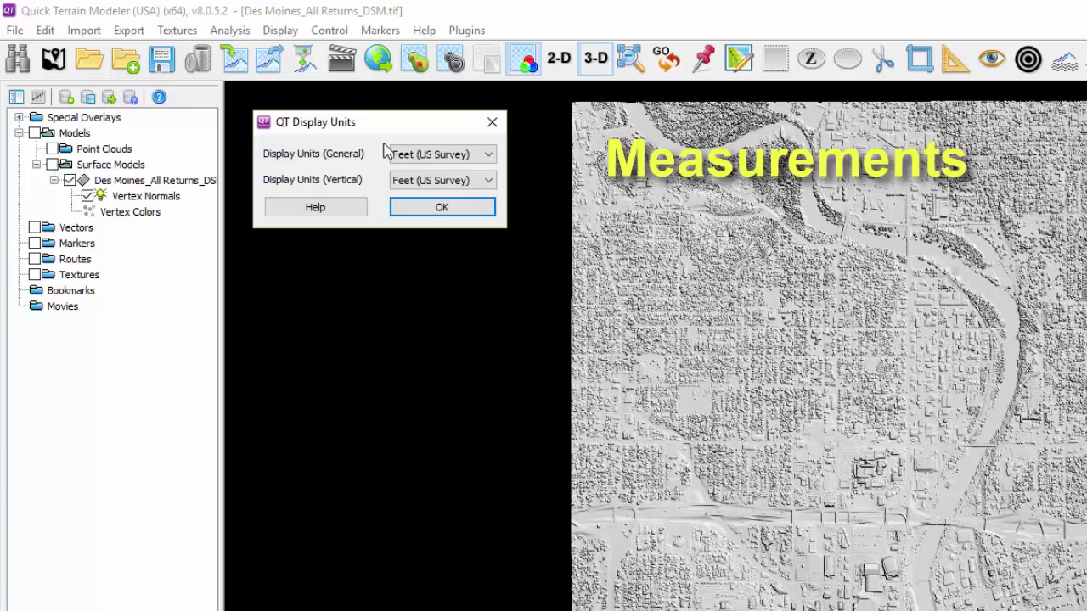
click(439, 158)
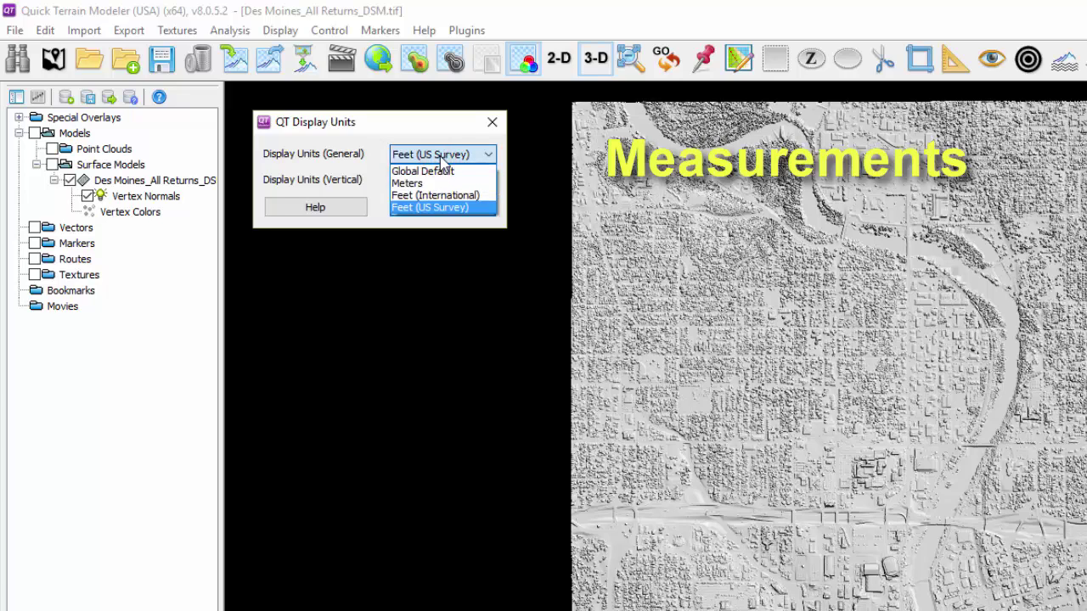
click(440, 158)
click(441, 181)
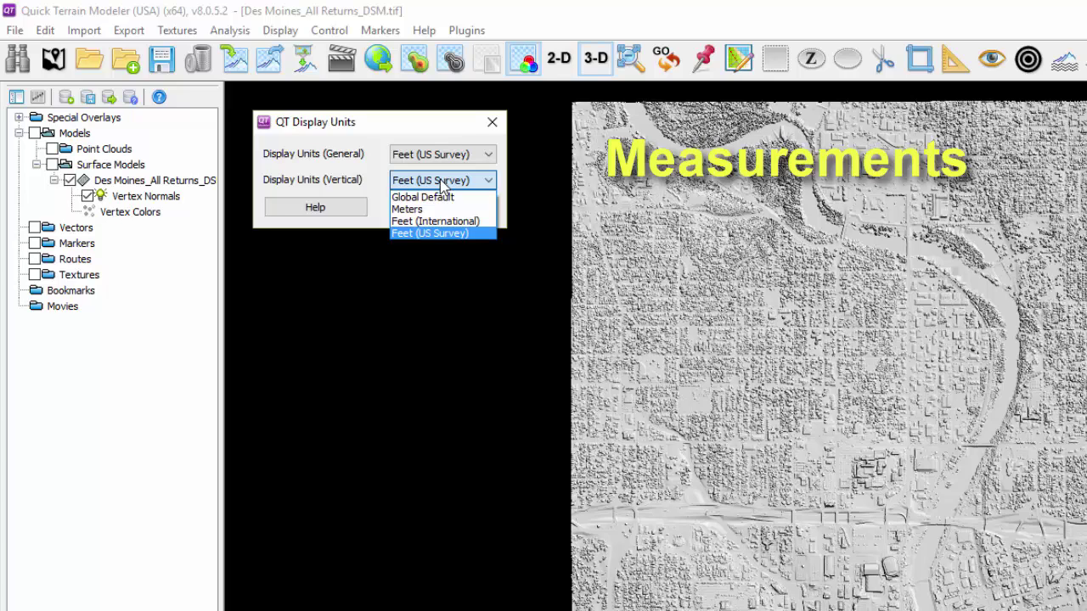
click(441, 182)
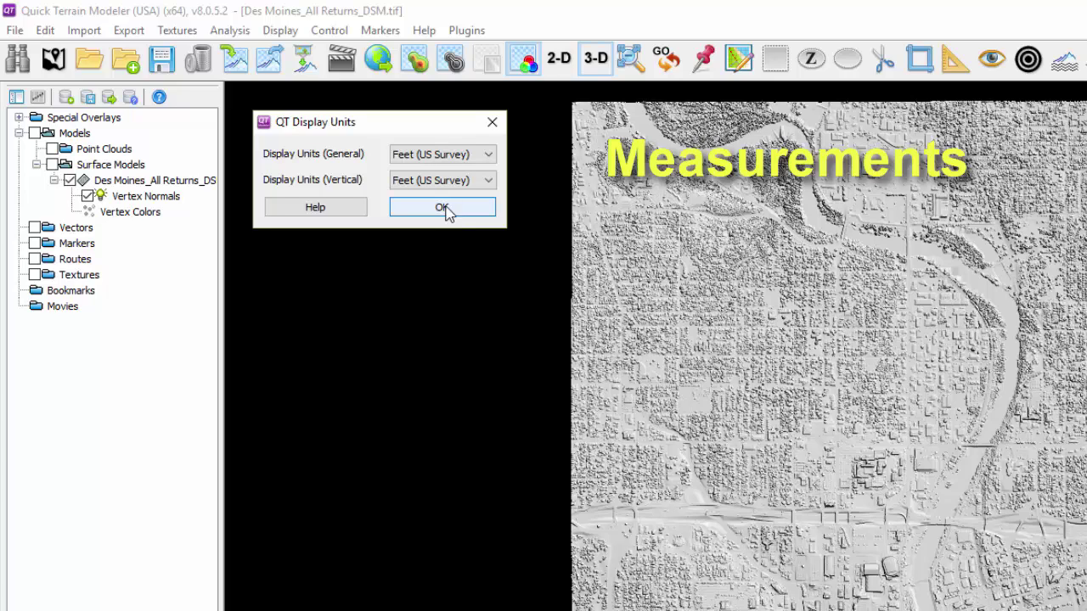
click(446, 210)
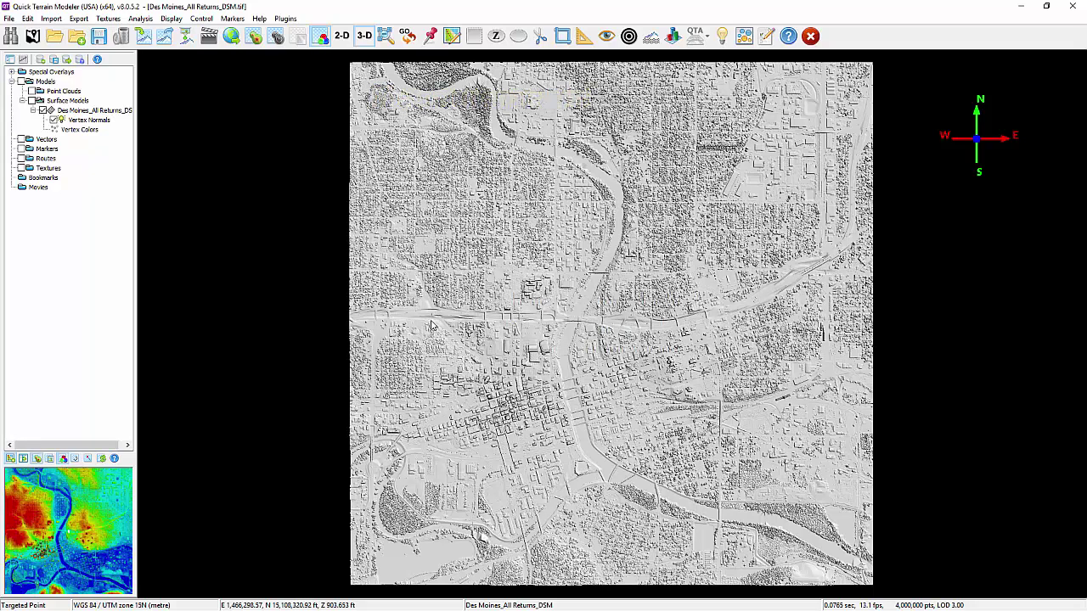
Expand Special Overlays and switch on the Show Compass overlay
click(11, 72)
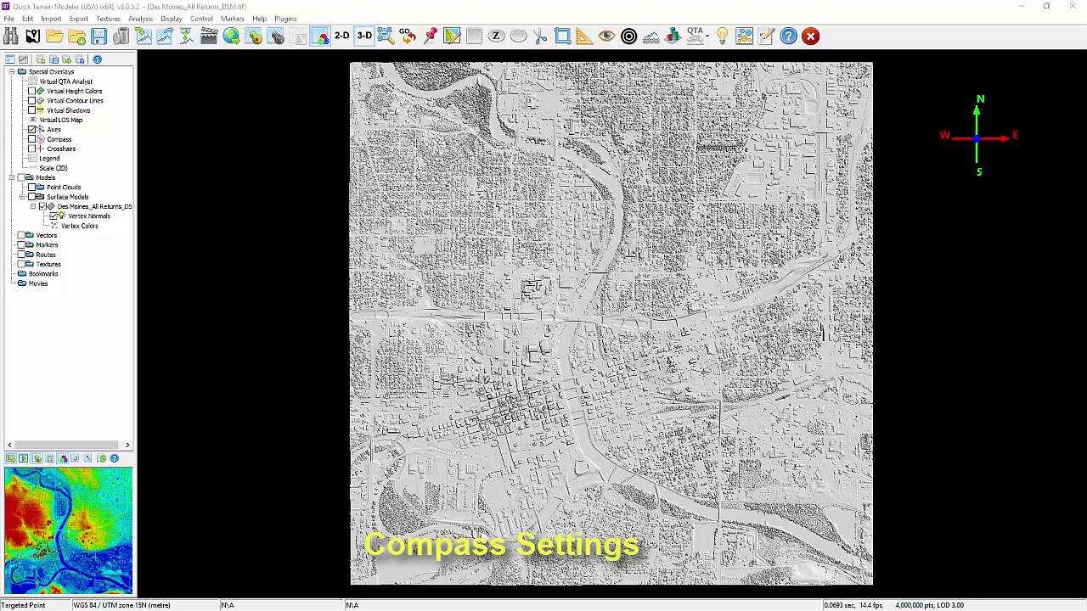
click(171, 19)
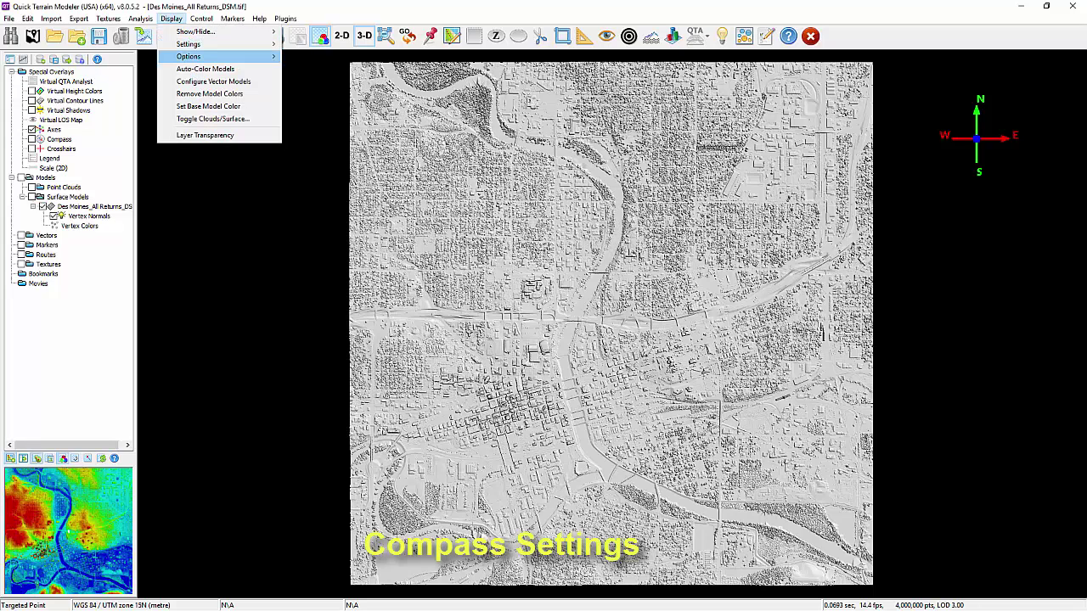
mouse_move(189, 57)
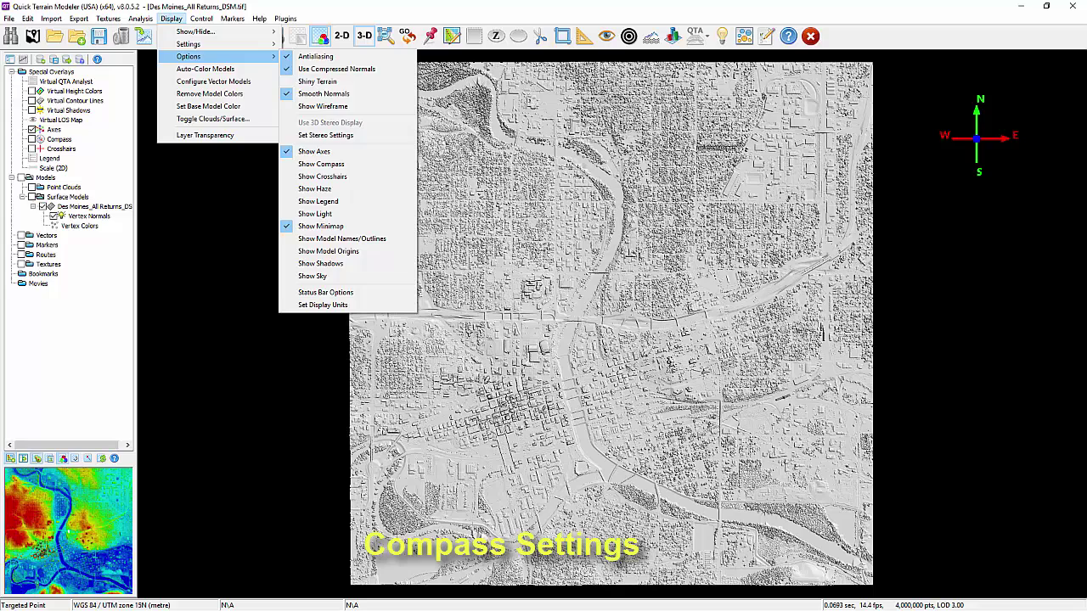
click(321, 164)
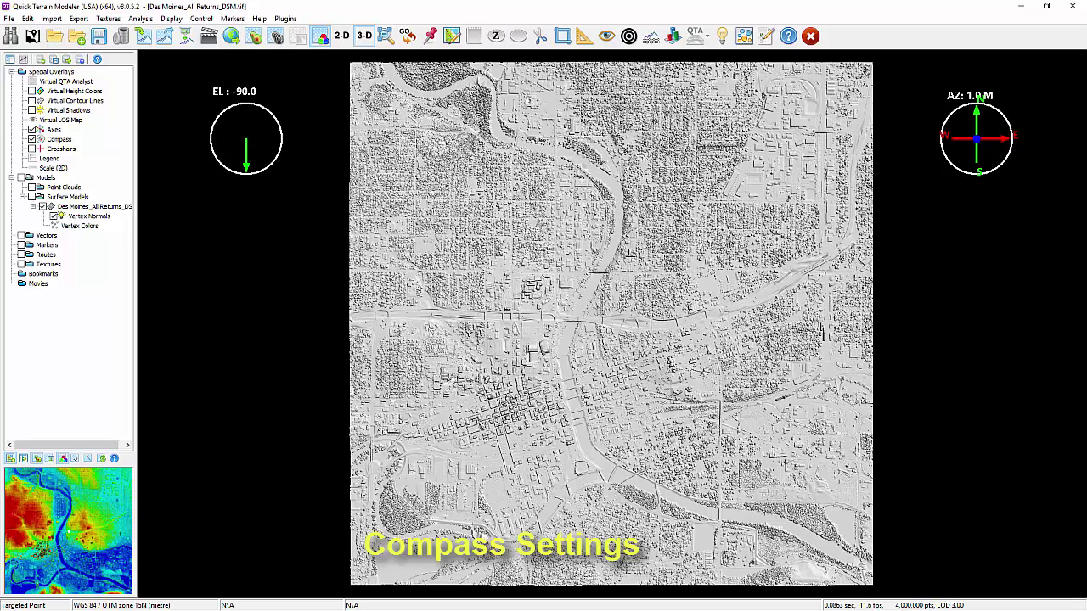
Set the compass overlay under Special Overlays to Magnetic north
click(11, 71)
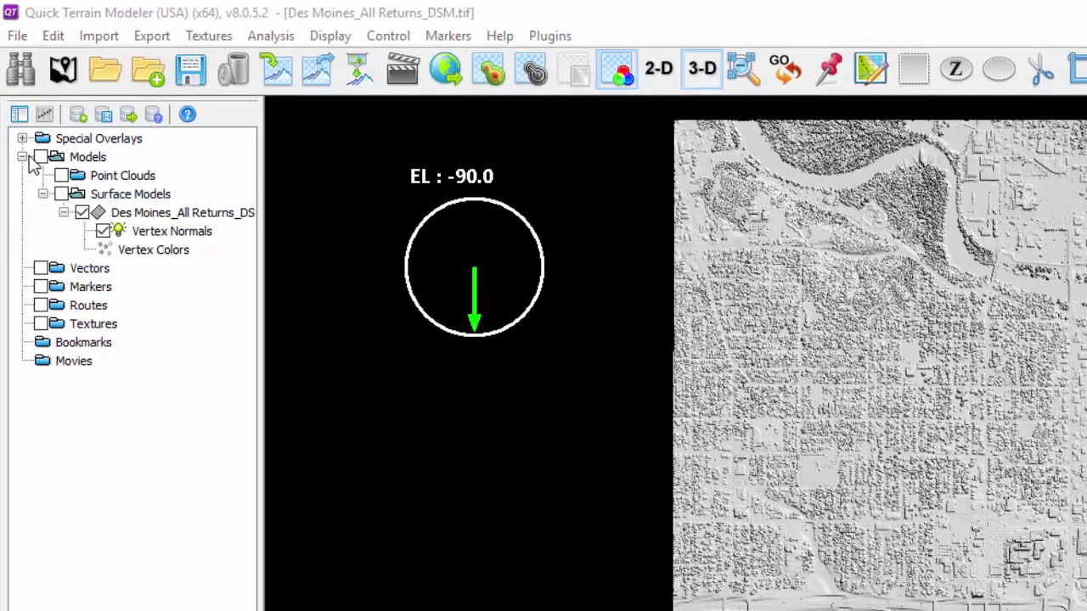
click(22, 139)
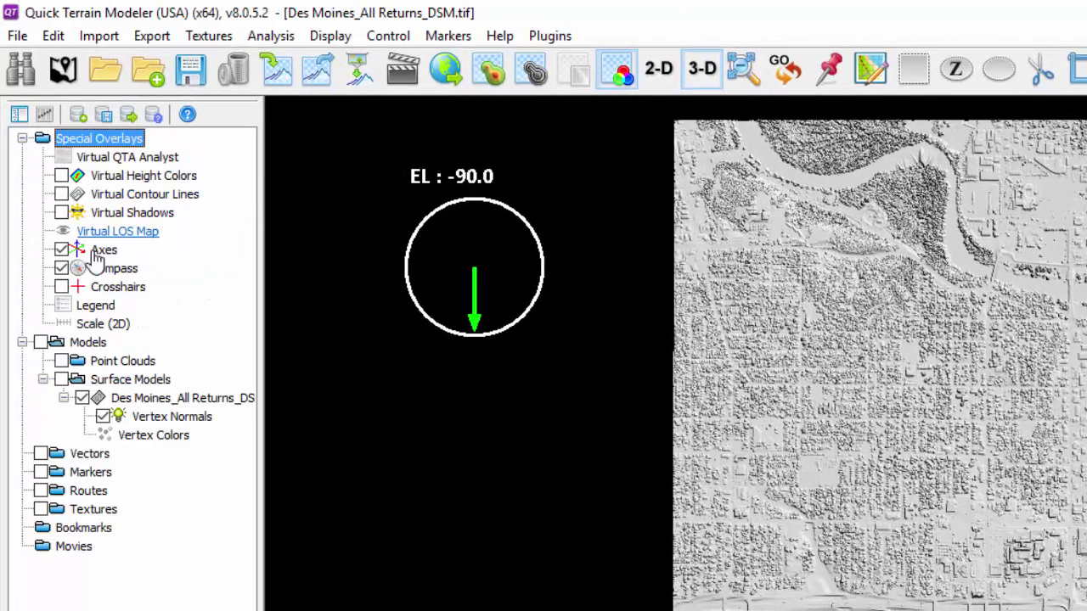
right_click(109, 277)
click(160, 306)
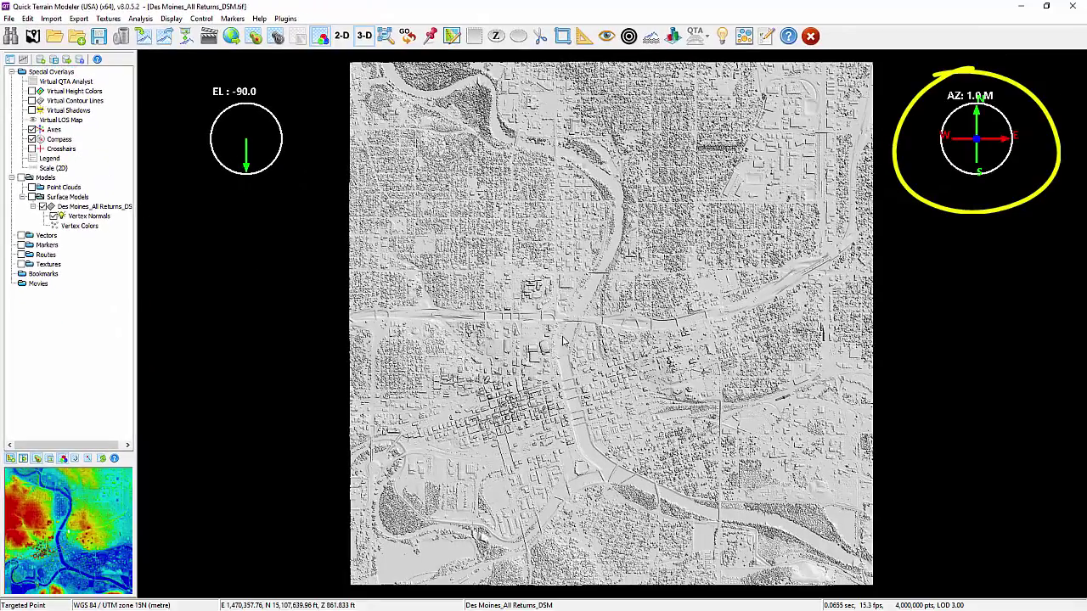
Tilt and zoom the Des Moines DSM into an oblique 3-D view
mouse_move(577, 340)
mouse_down()
mouse_move(591, 391)
mouse_move(543, 297)
mouse_move(484, 253)
mouse_up()
scroll(484, 255, up, 5)
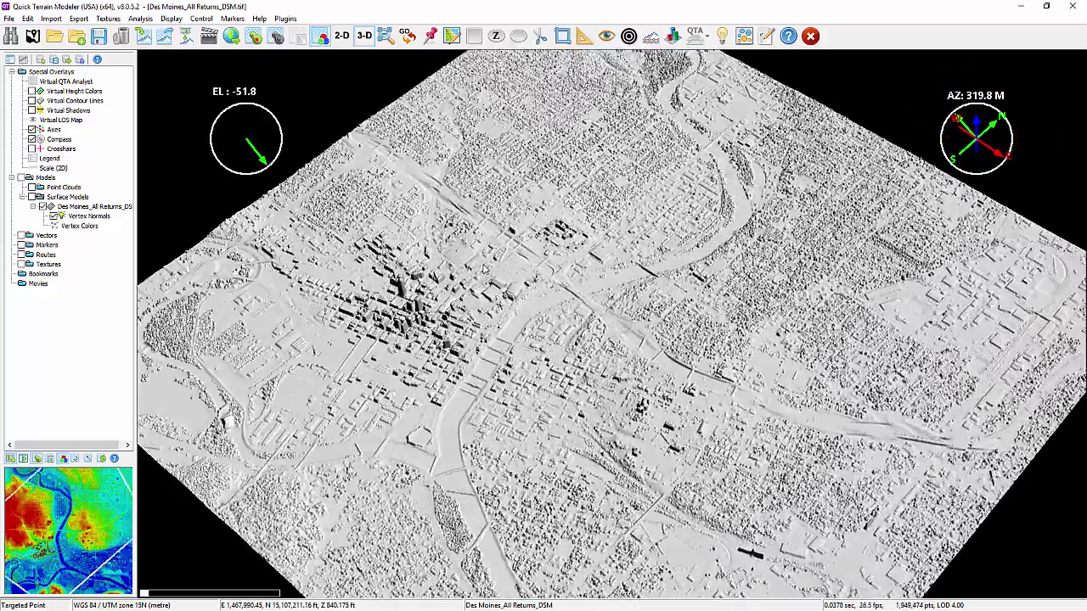
scroll(482, 269, up, 2)
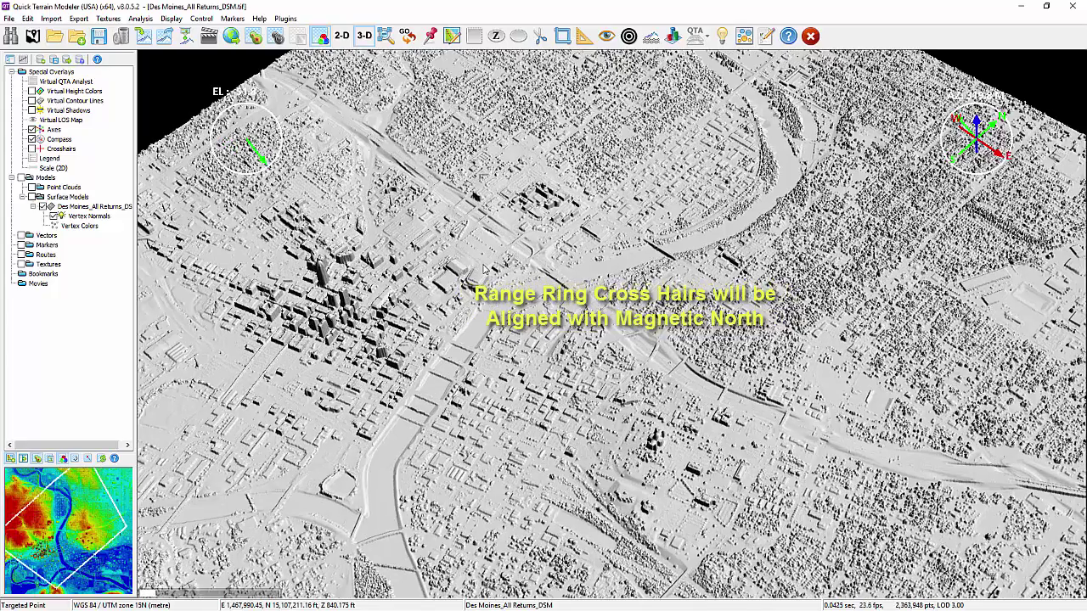
scroll(484, 269, down, 2)
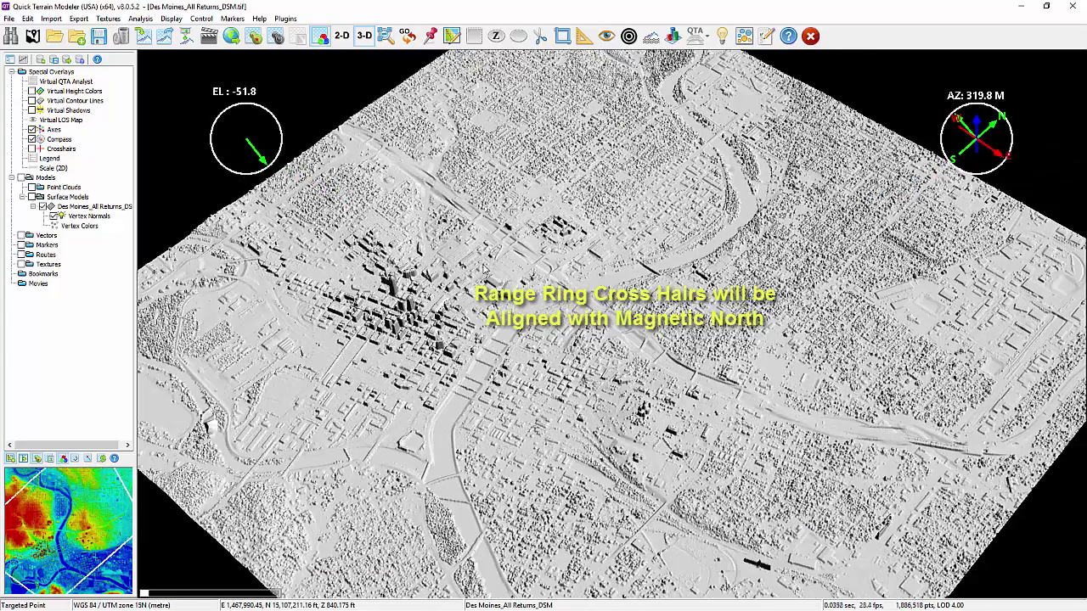
drag(552, 372, 497, 334)
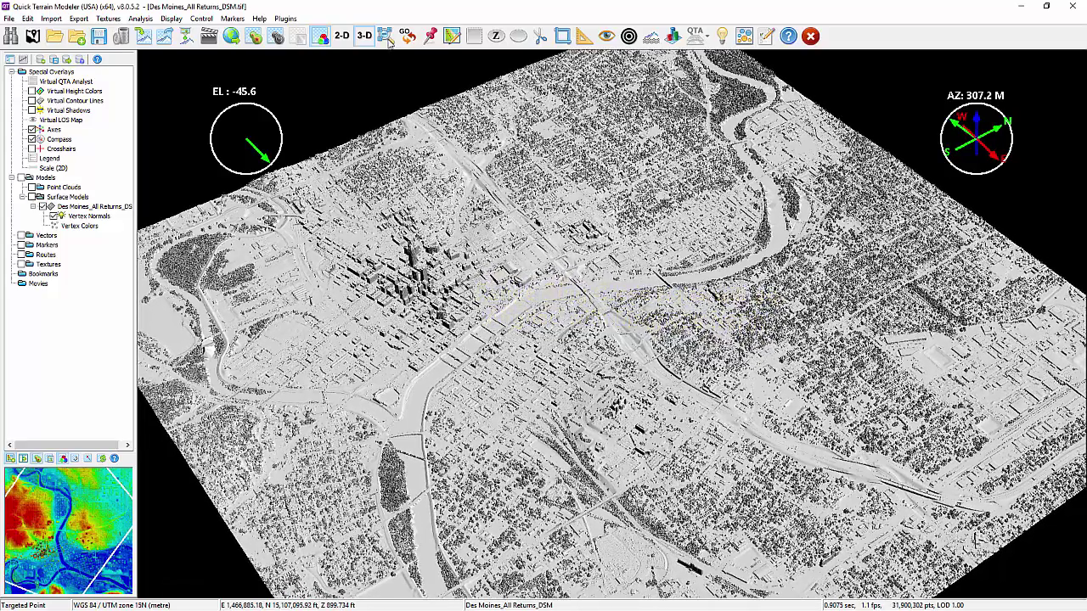
Reset to the full-extent, straight-down, north-up view with Zoom to Extent
click(387, 39)
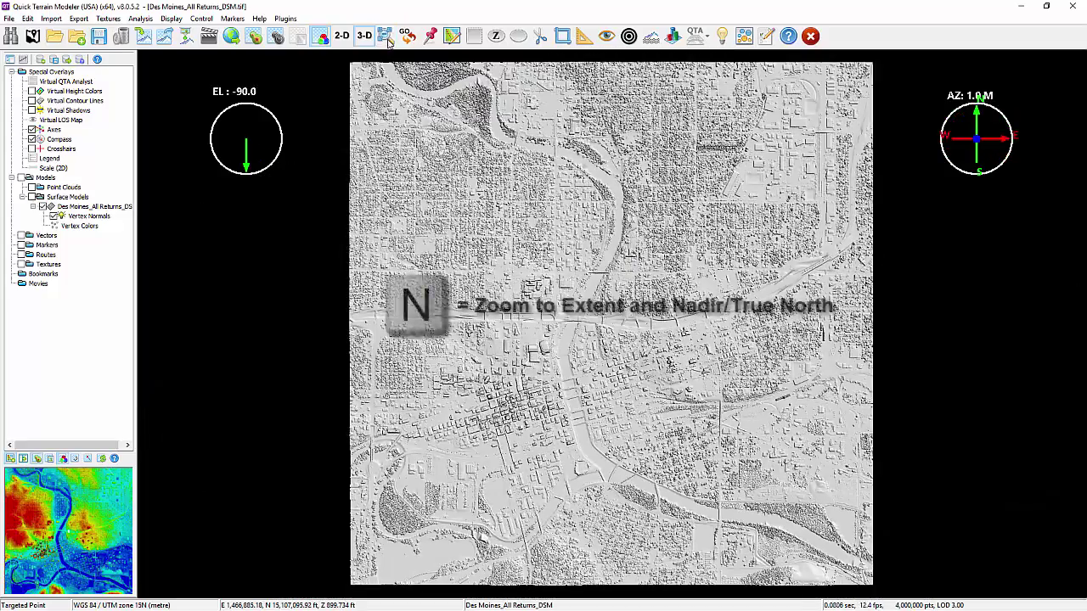